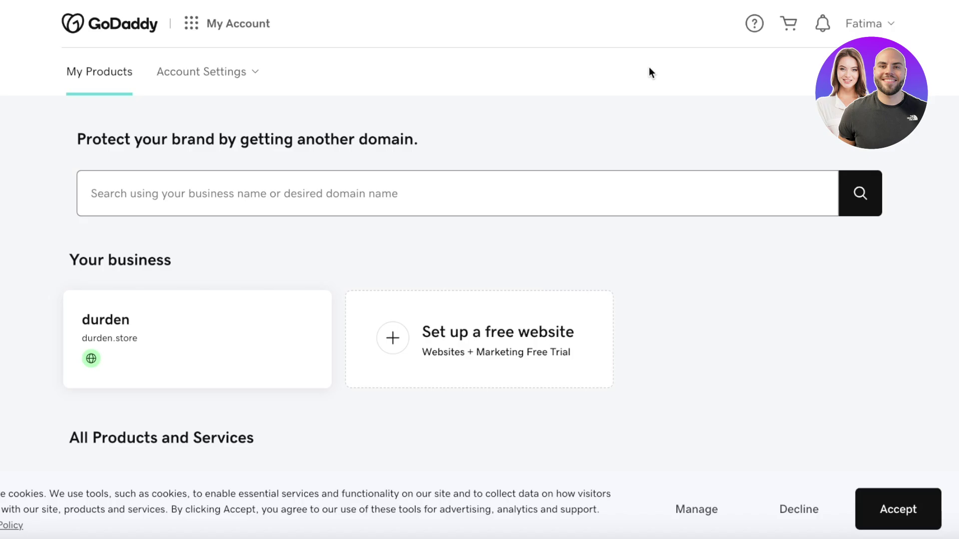
Go from the account page to the GoDaddy shop and search the available domain names for "durden".
click(115, 26)
click(225, 32)
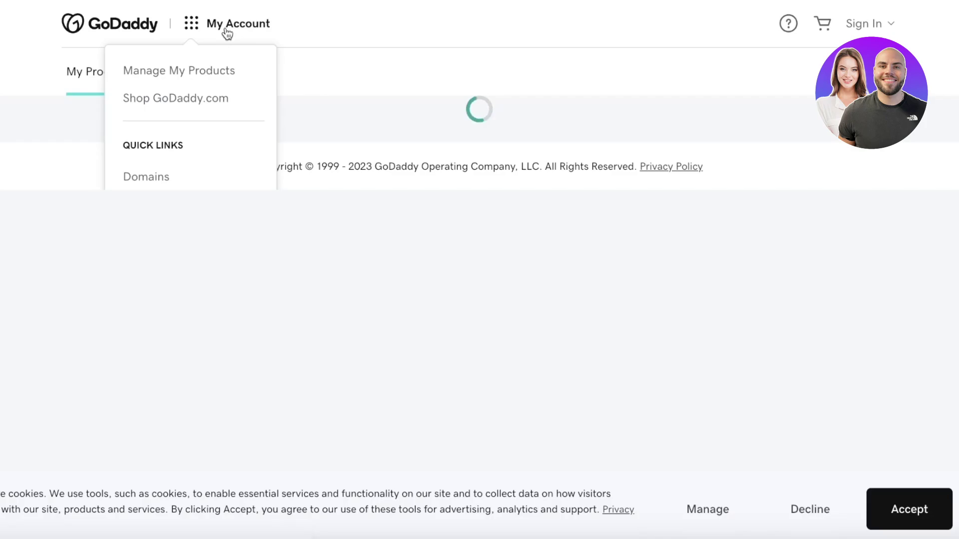
click(243, 102)
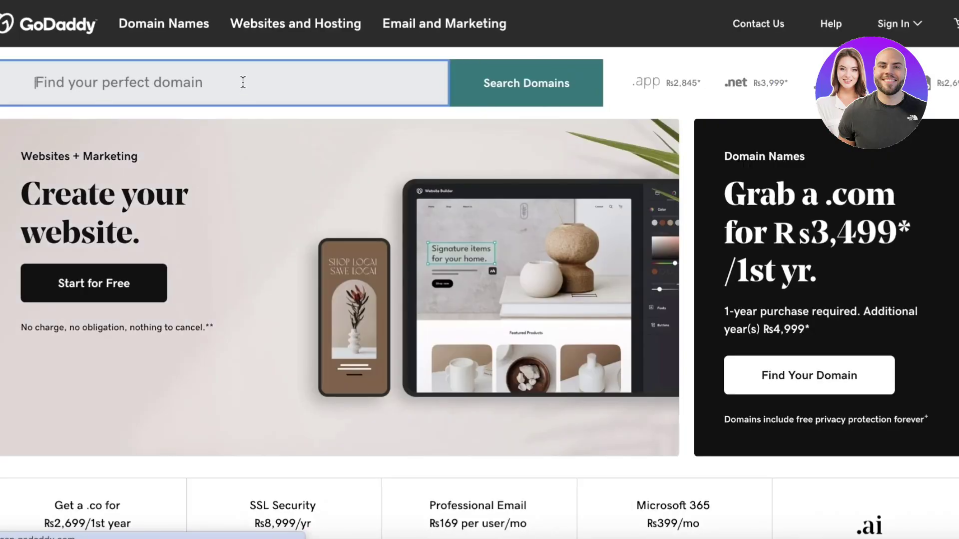
scroll(243, 103, down, 7)
scroll(244, 100, up, 7)
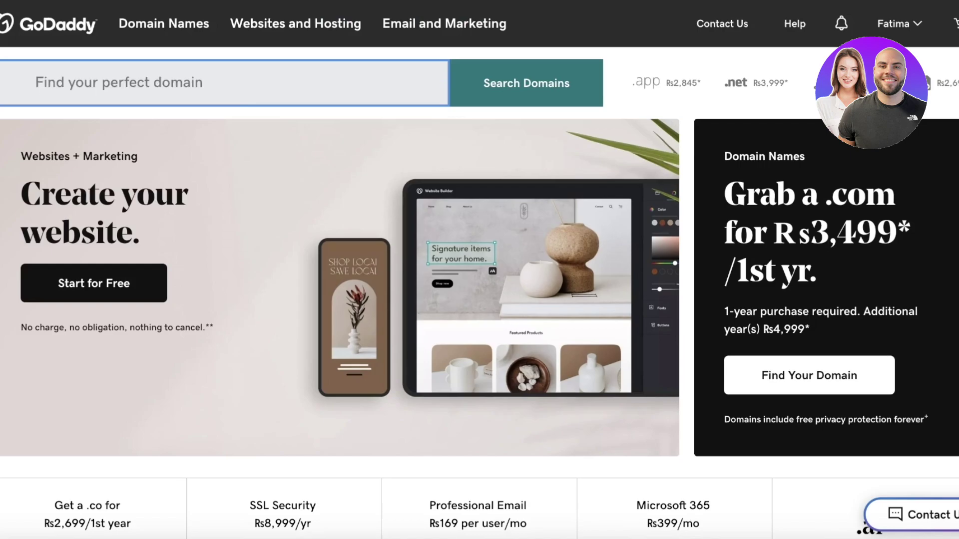
text(durden)
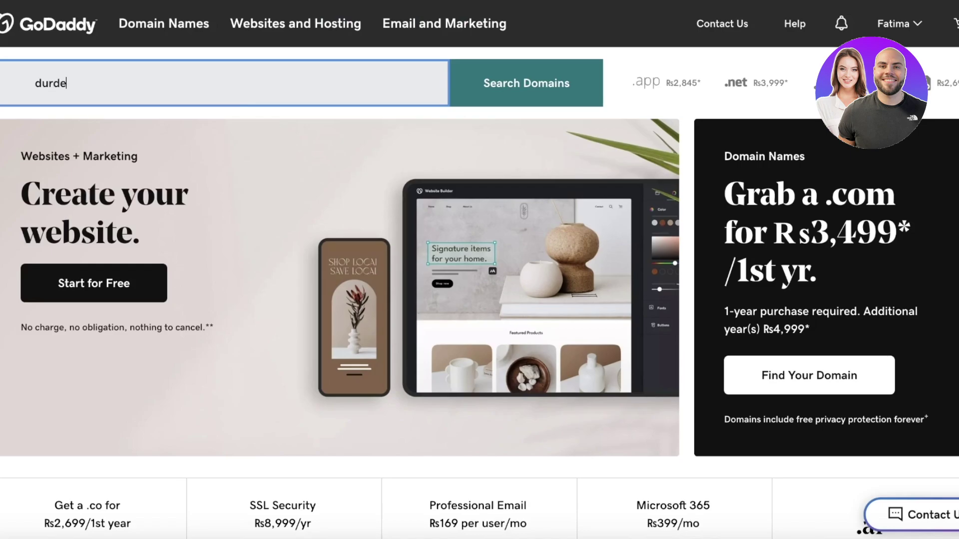
key(Return)
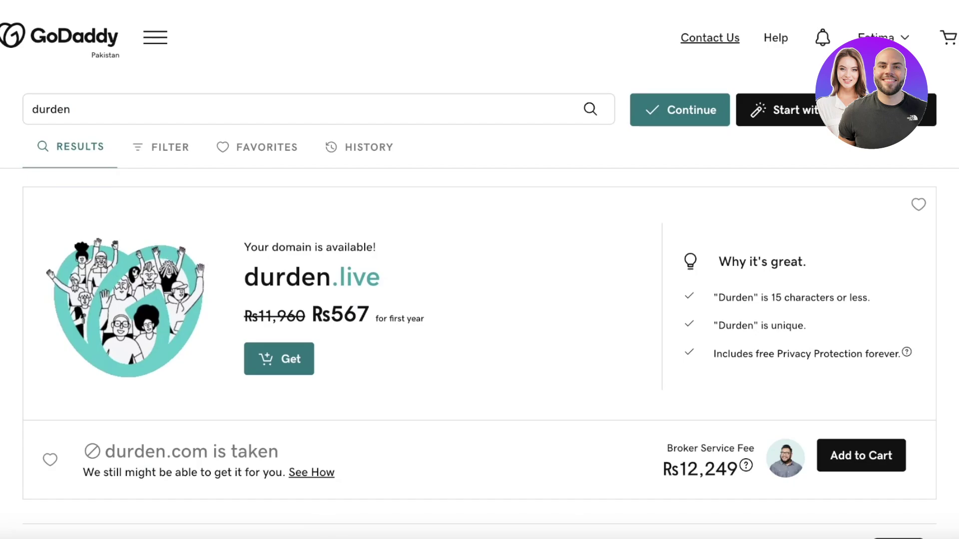
Examine the domain search results for durden, comparing the offered extensions and their first-year prices.
scroll(253, 248, down, 1)
scroll(263, 223, down, 7)
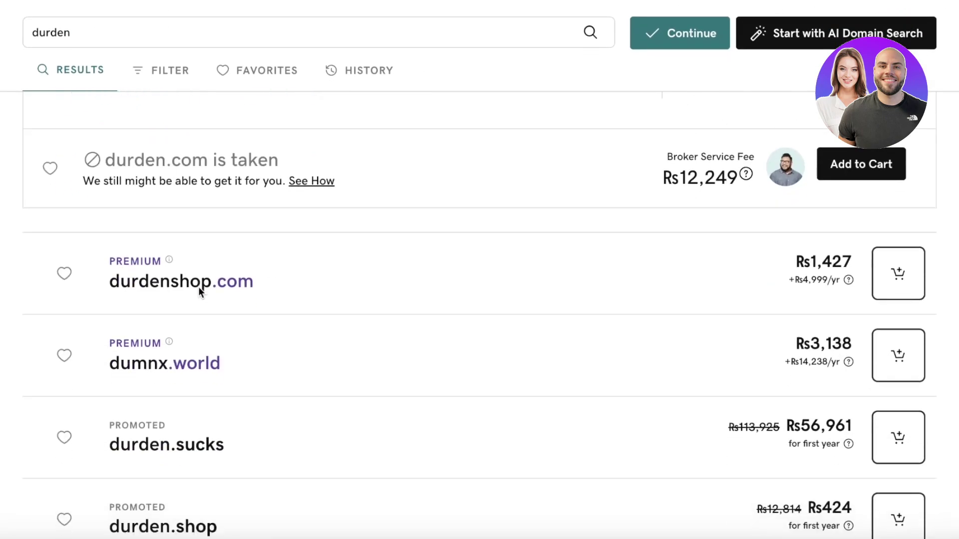
scroll(220, 276, down, 5)
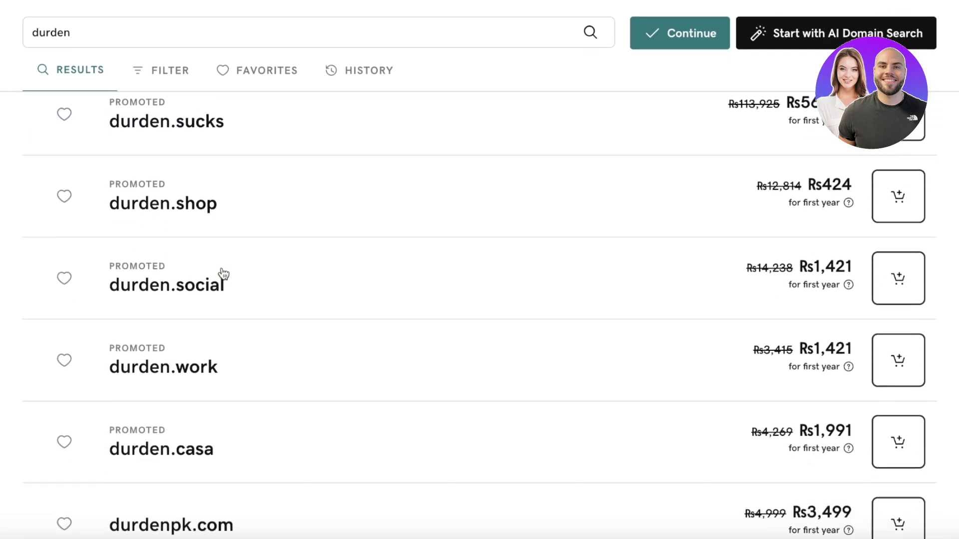
scroll(182, 319, down, 8)
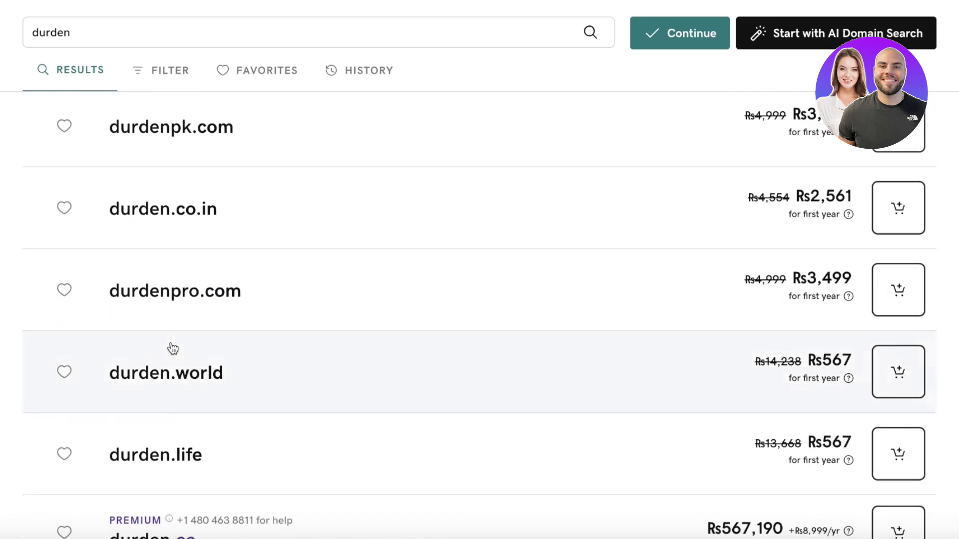
scroll(173, 350, down, 3)
scroll(173, 349, down, 7)
scroll(176, 352, down, 5)
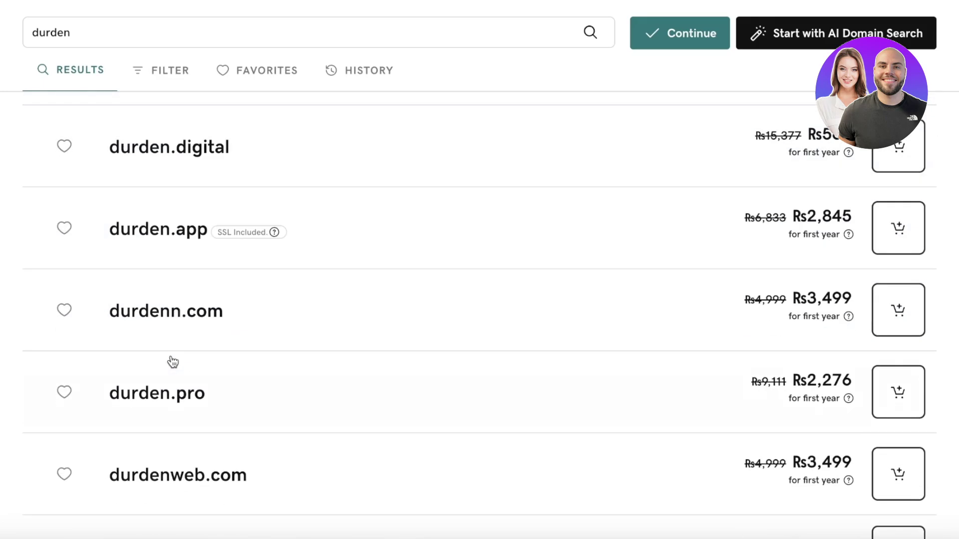
scroll(200, 276, up, 20)
scroll(205, 286, down, 20)
scroll(205, 286, down, 20)
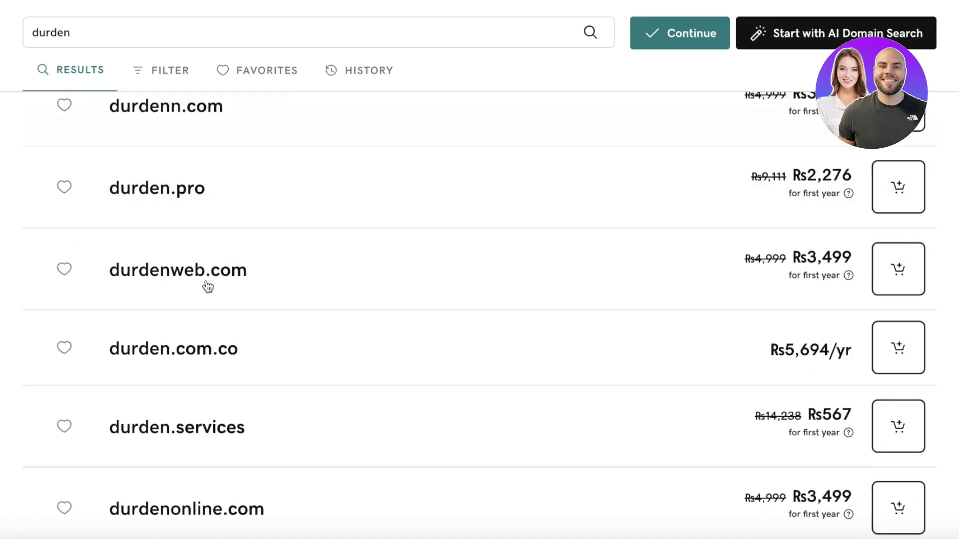
scroll(235, 295, up, 20)
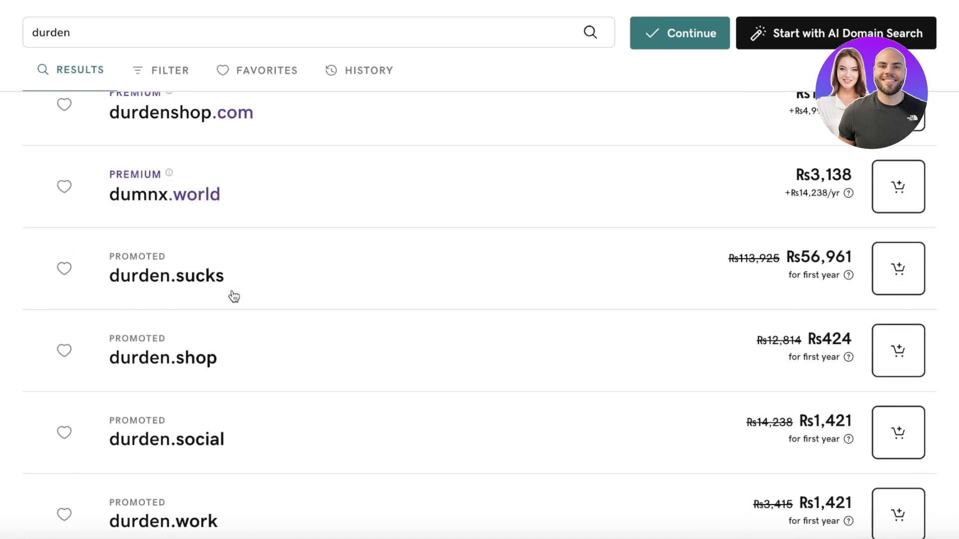
scroll(889, 434, down, 2)
scroll(890, 434, up, 4)
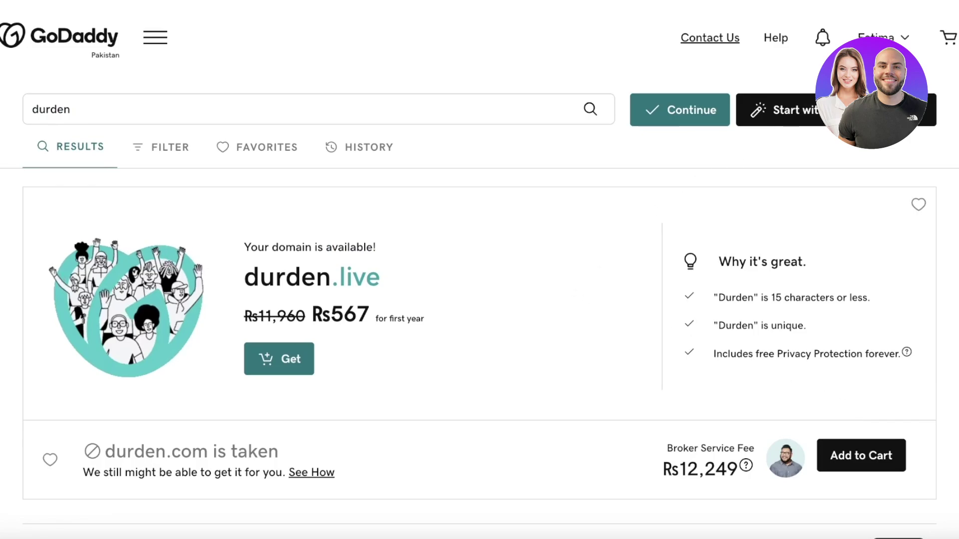
scroll(614, 222, down, 7)
scroll(614, 224, up, 4)
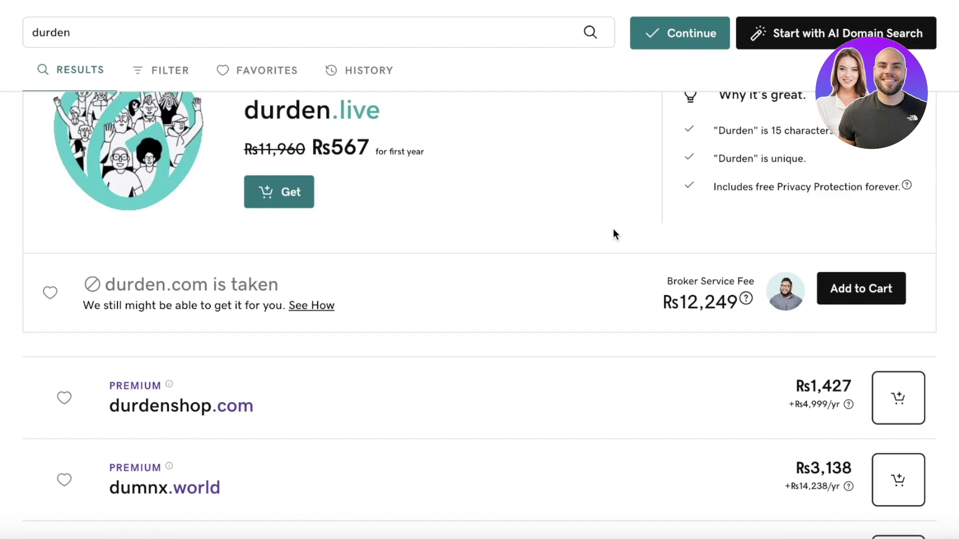
scroll(613, 228, up, 3)
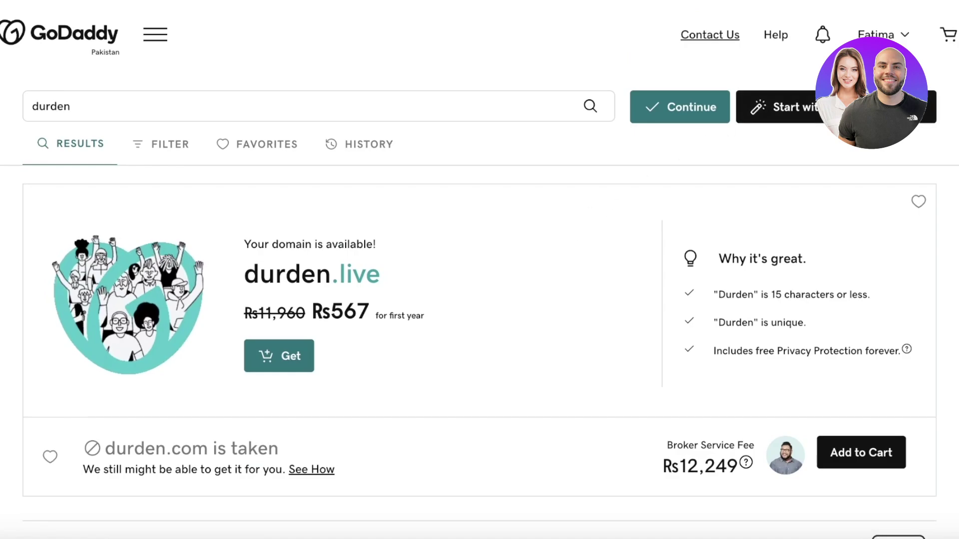
Return to the account's product list and open the durden business with the domain durden.store.
click(879, 34)
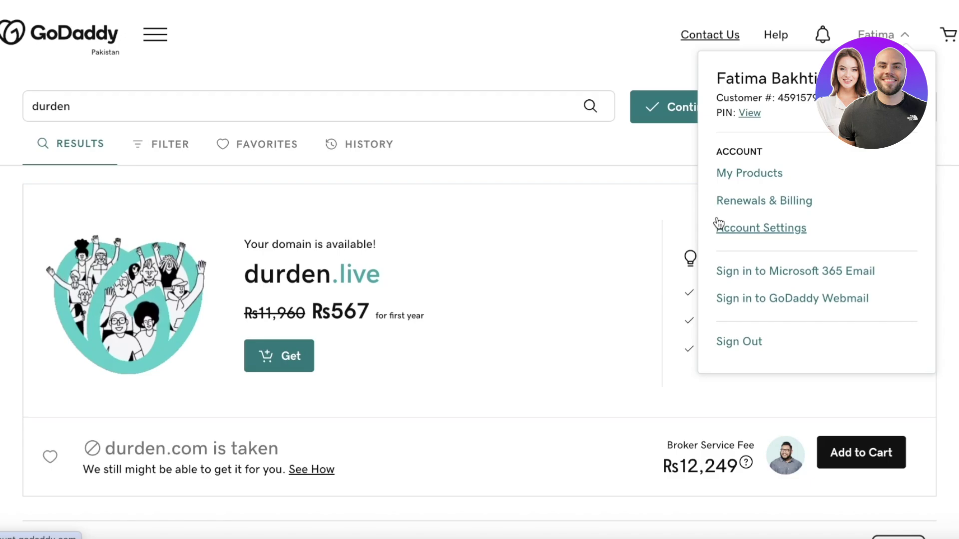
click(755, 171)
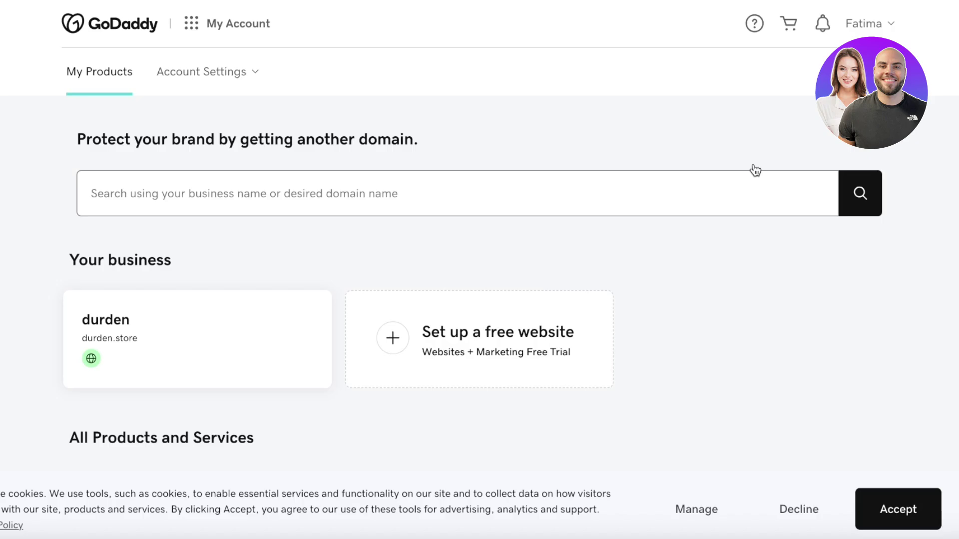
click(205, 356)
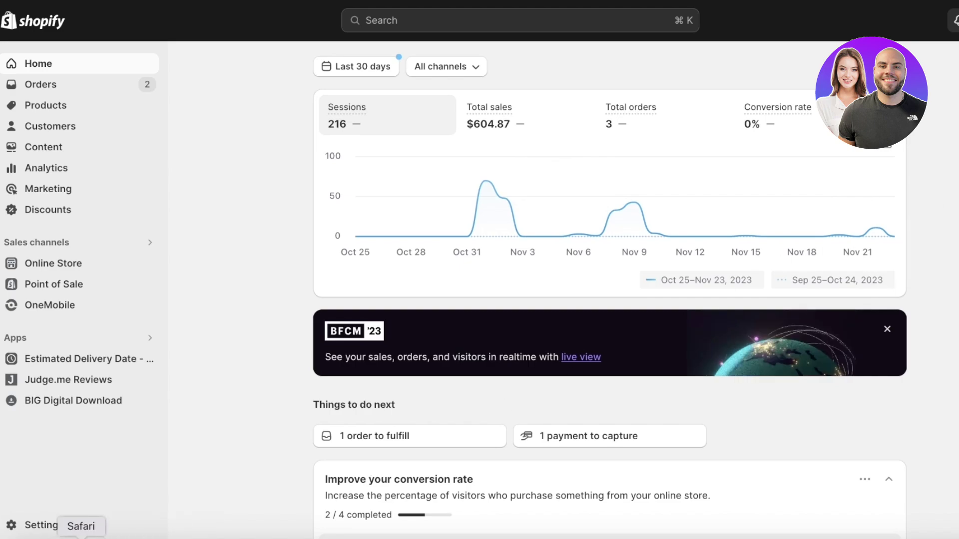
Switch to the Shopify admin and open the domain settings of the Durden store.
click(80, 527)
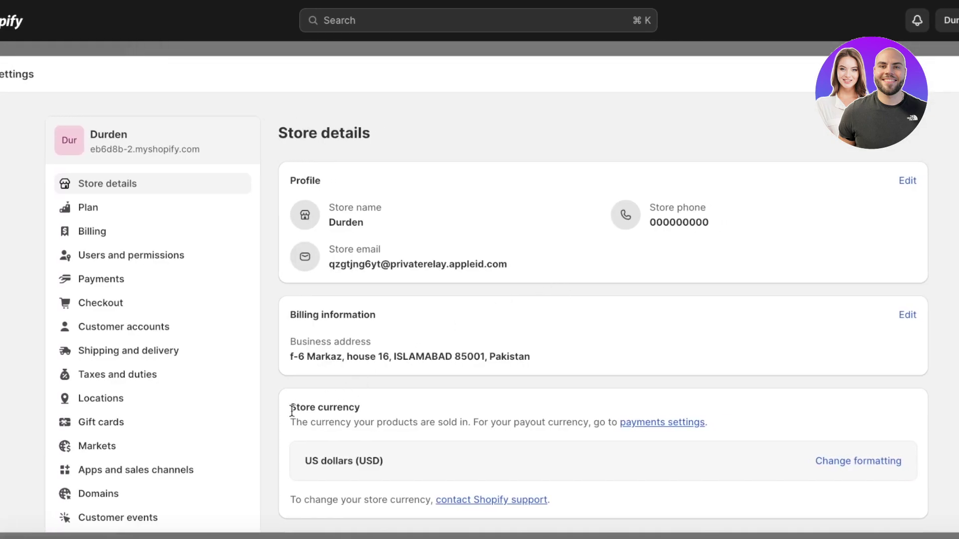
click(148, 493)
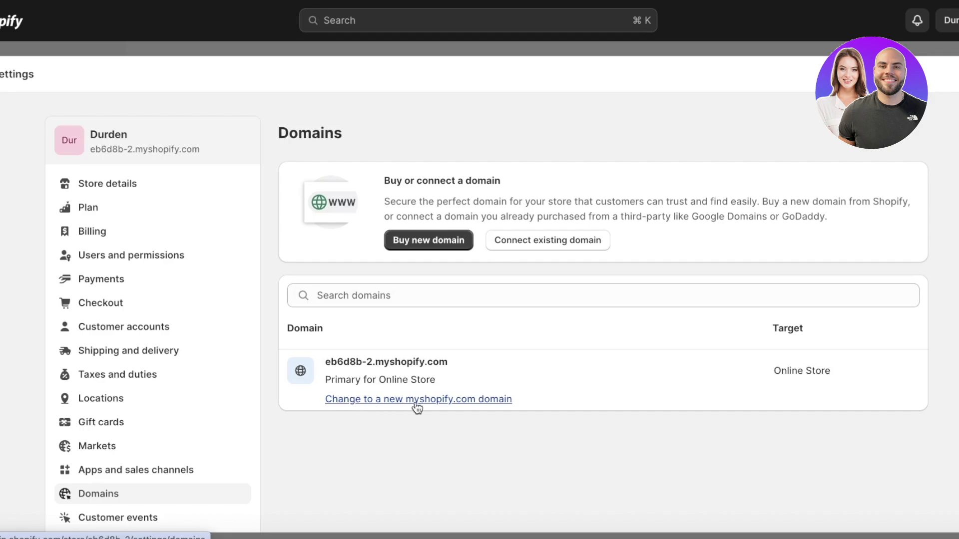
click(495, 400)
click(479, 296)
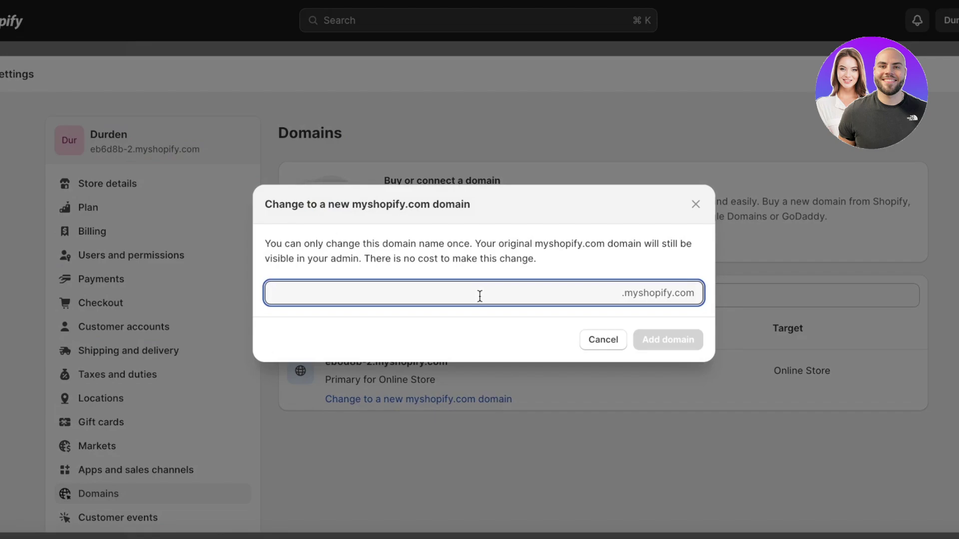
click(696, 204)
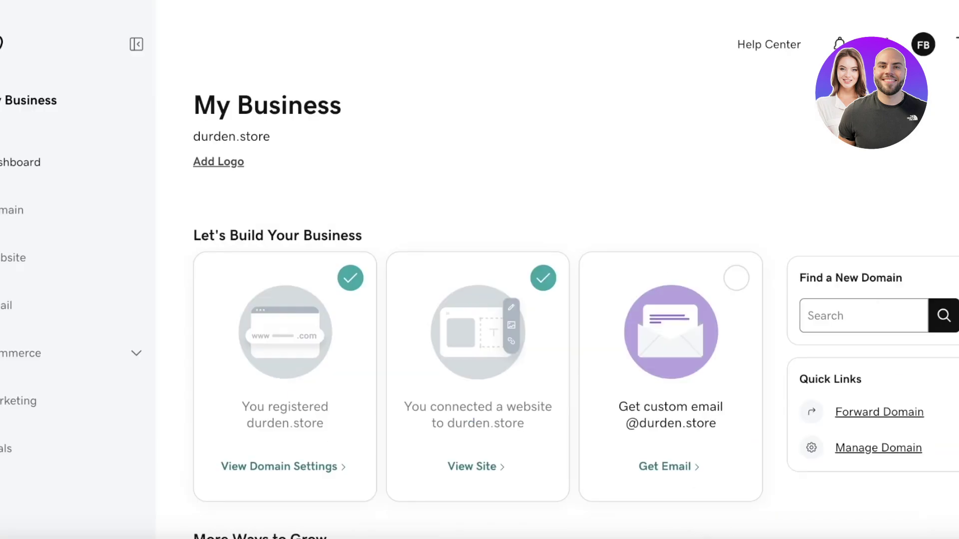
click(24, 210)
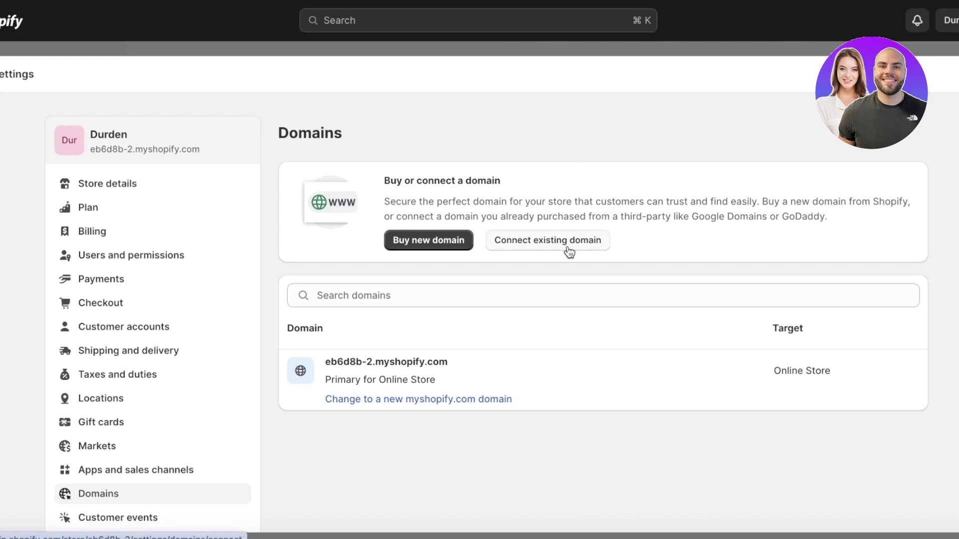
click(568, 247)
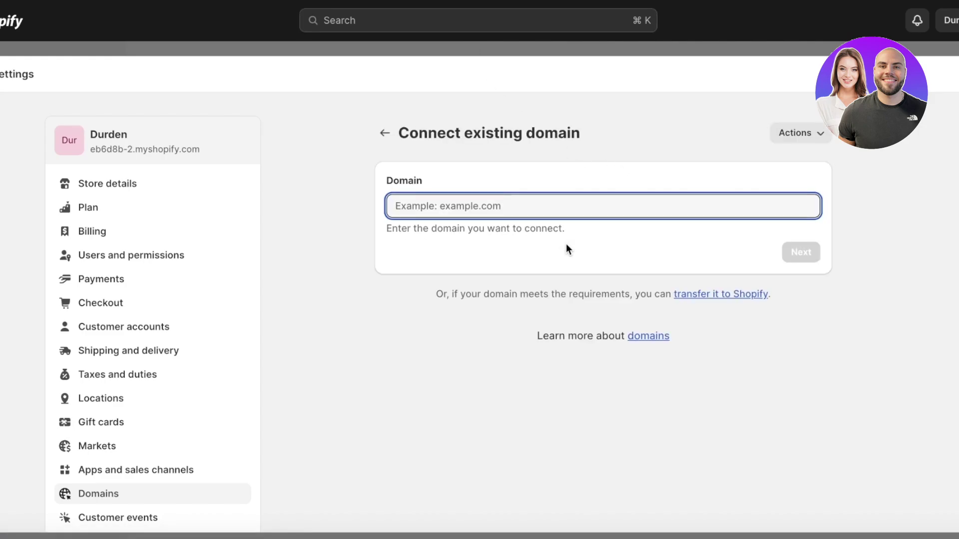
click(386, 136)
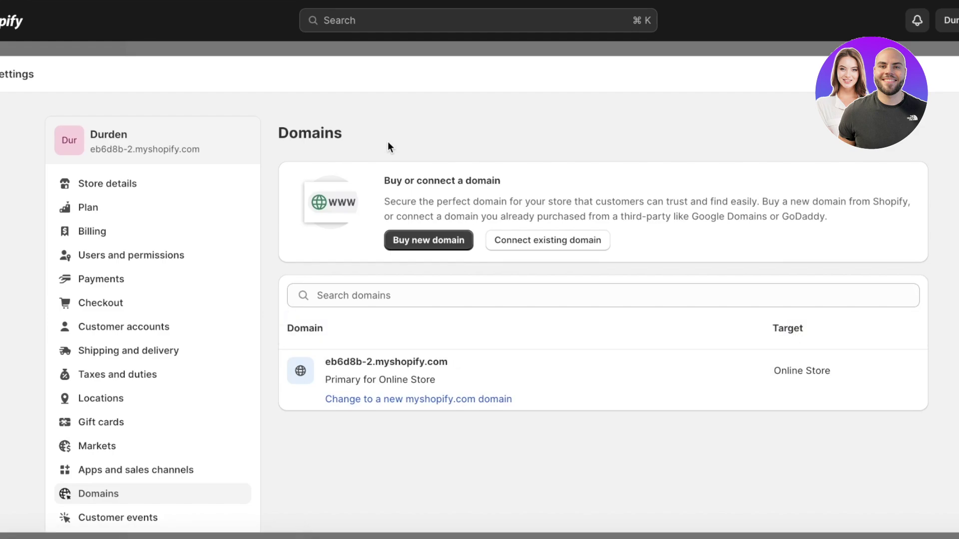
Search Shopify's new domains for sale for "durden", review the suggested names and yearly prices, and return to the domain settings.
click(415, 234)
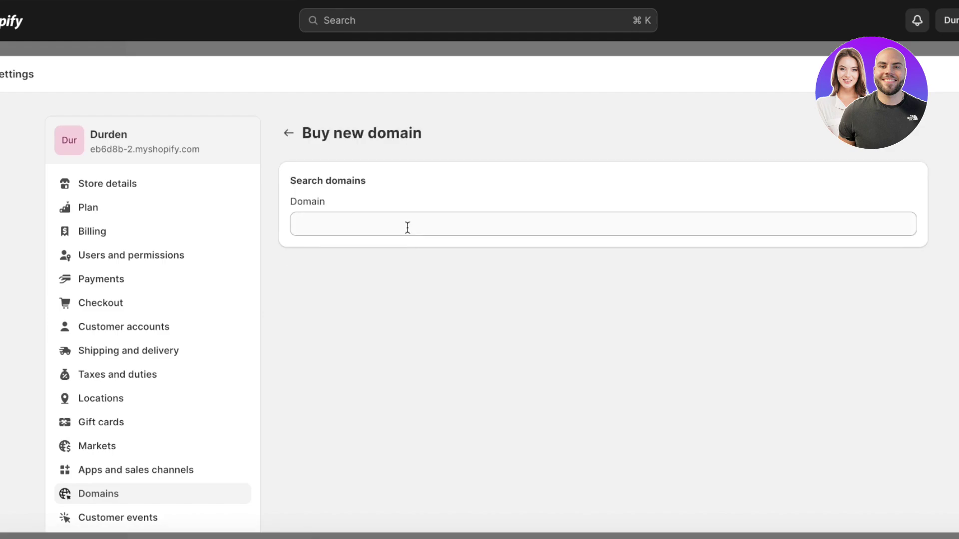
click(407, 227)
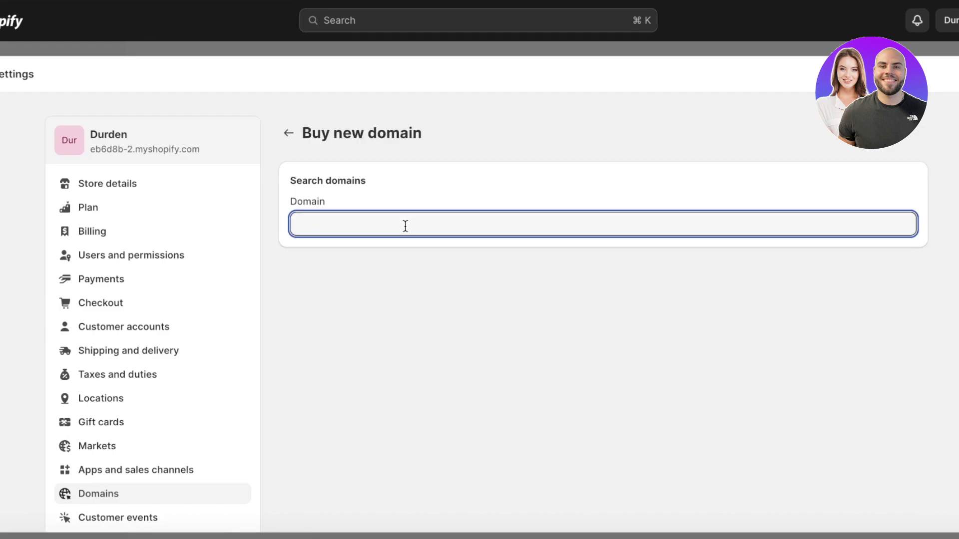
text(durden)
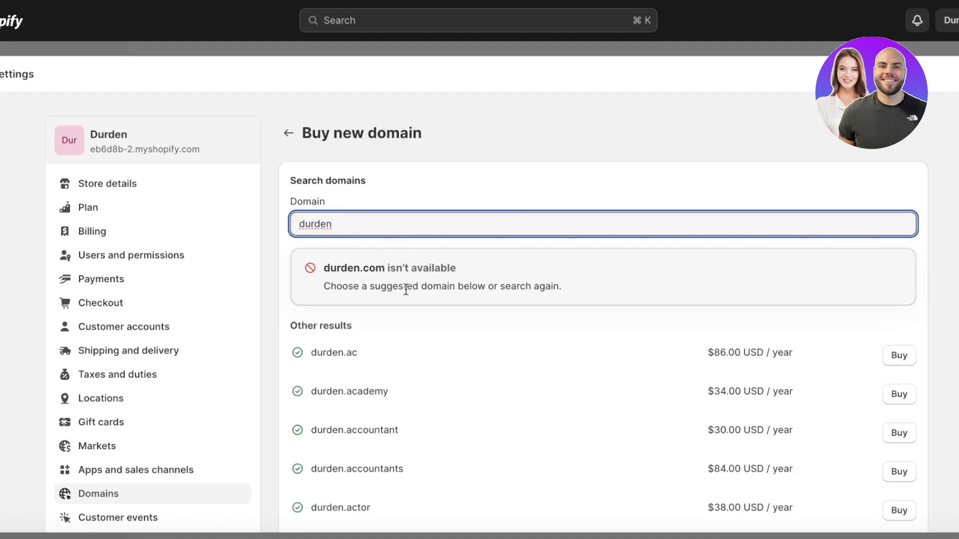
scroll(395, 319, down, 1)
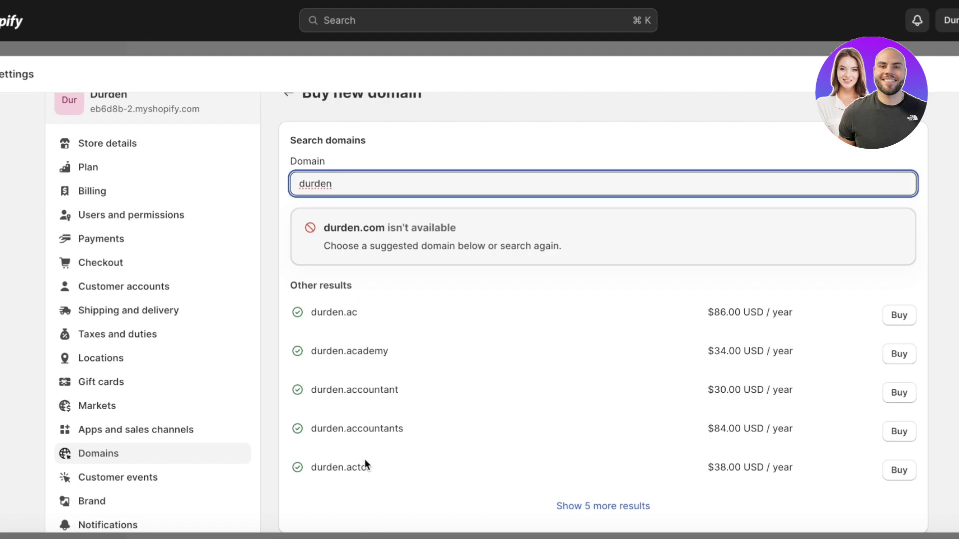
scroll(361, 415, up, 1)
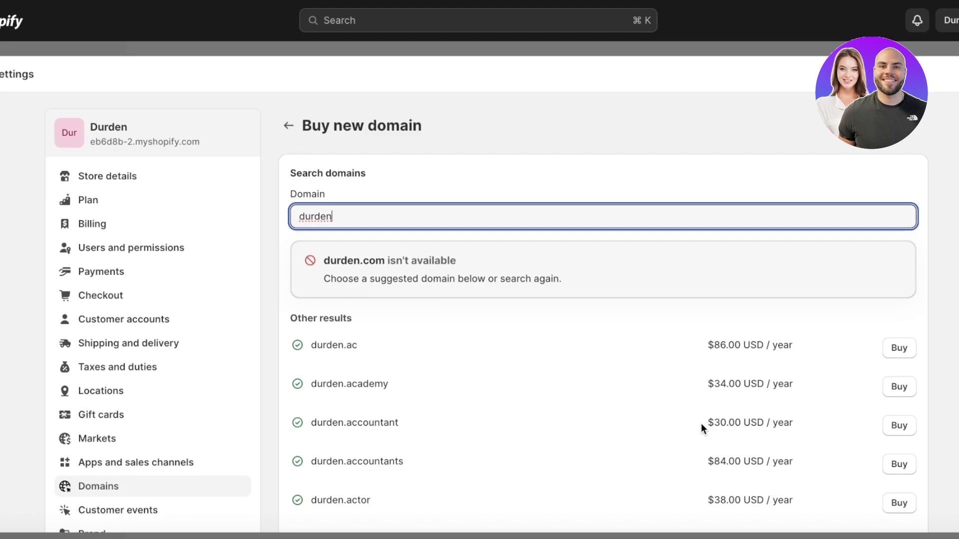
click(290, 128)
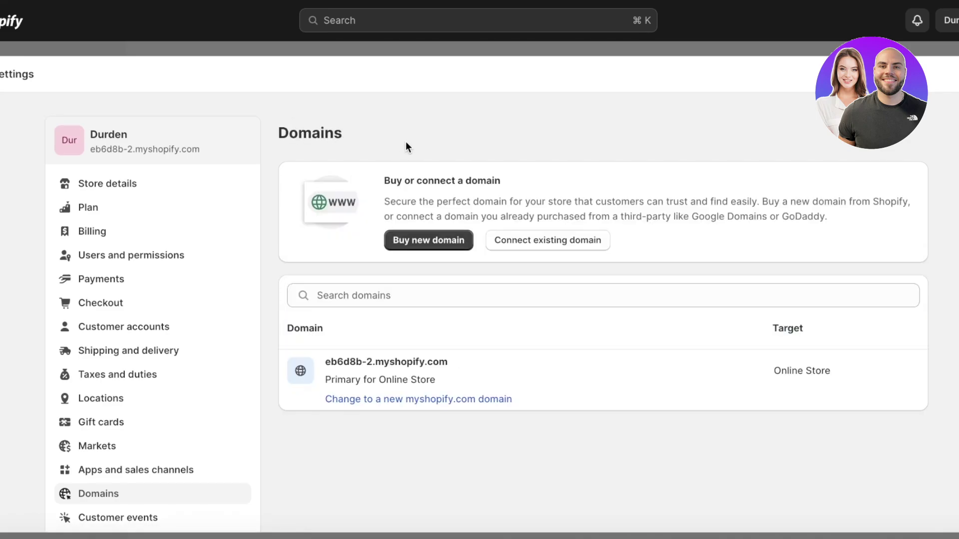
Start connecting an existing domain to the store by submitting durden.store as the domain.
click(541, 238)
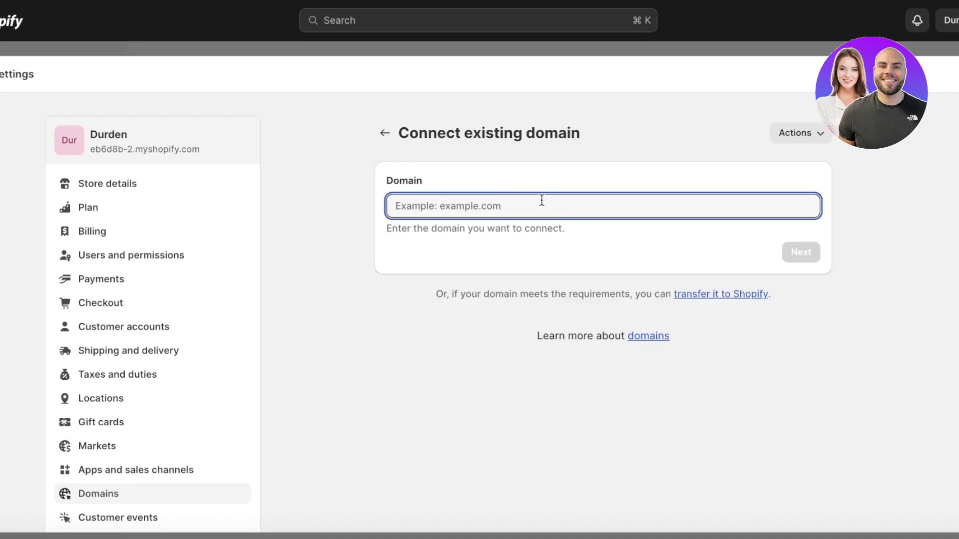
text(du)
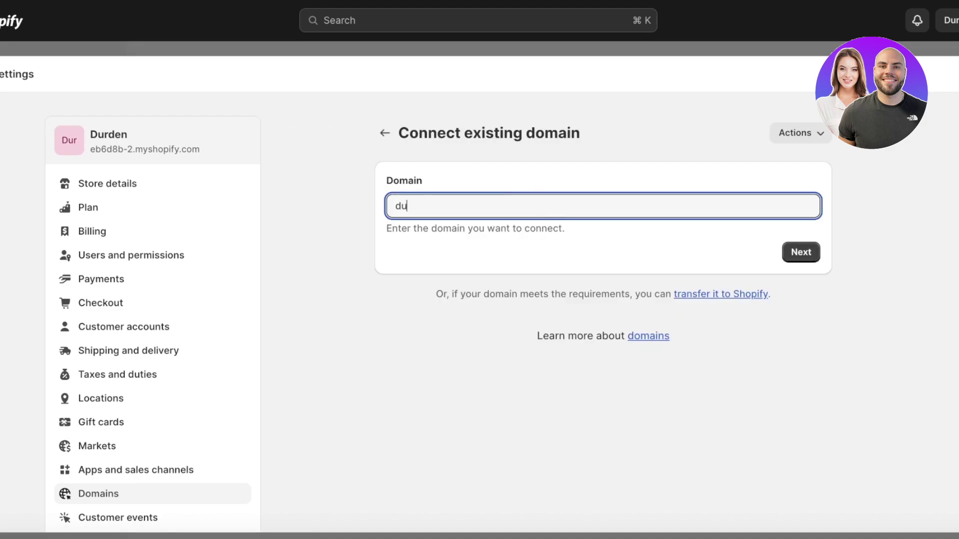
text(rden.store)
key(Return)
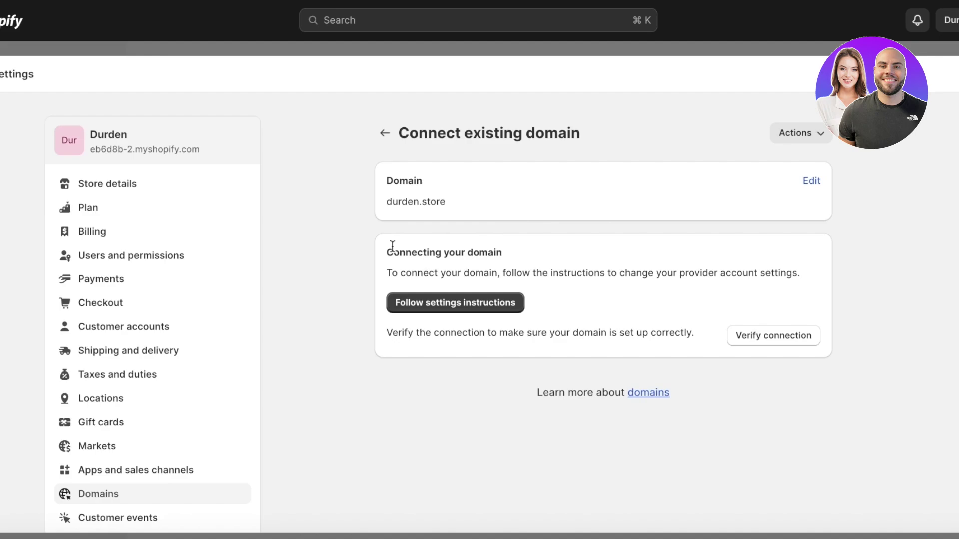
Open the provider settings instructions and read the requirements for transferring a third-party domain to Shopify.
click(437, 303)
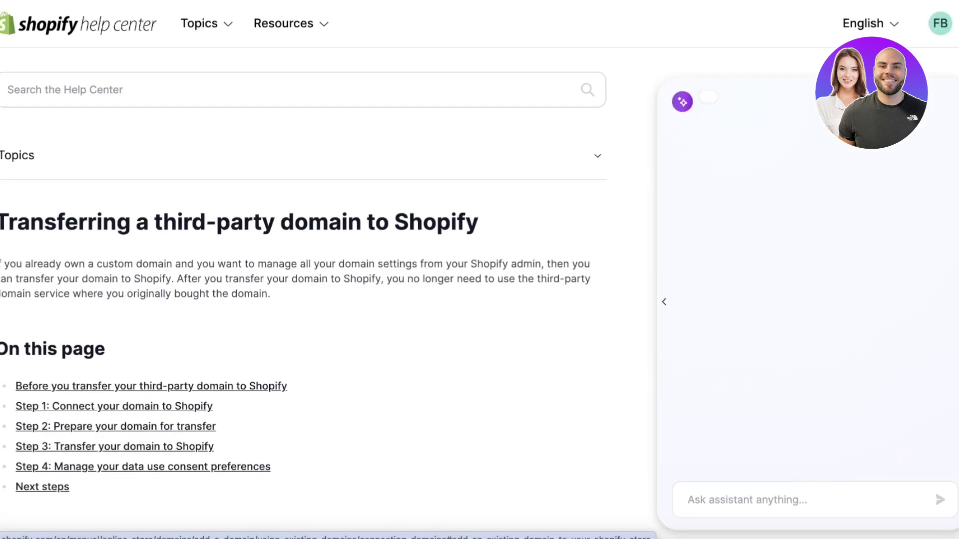
scroll(550, 120, down, 7)
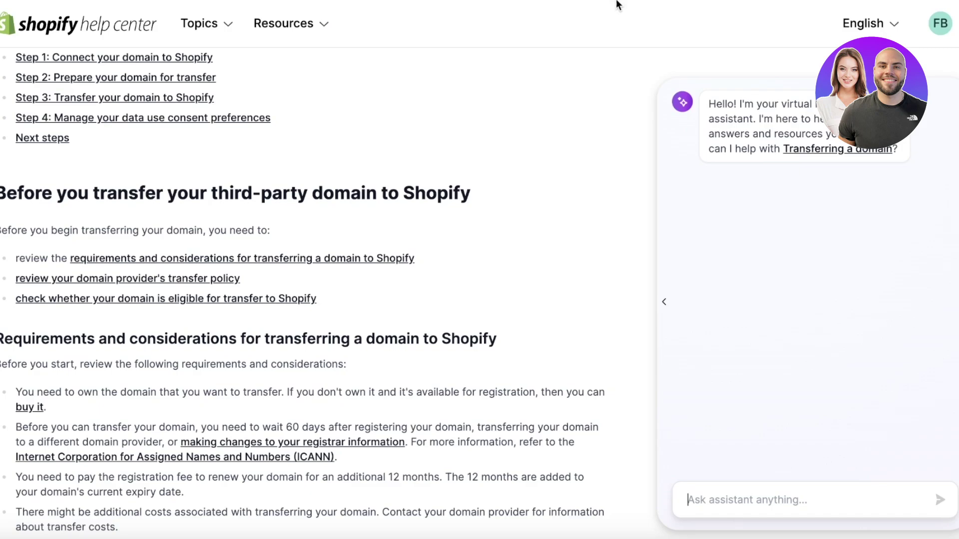
Review the remaining considerations for transferring a third-party domain to Shopify, down to the domain provider's transfer policy.
scroll(364, 222, up, 4)
scroll(364, 222, down, 9)
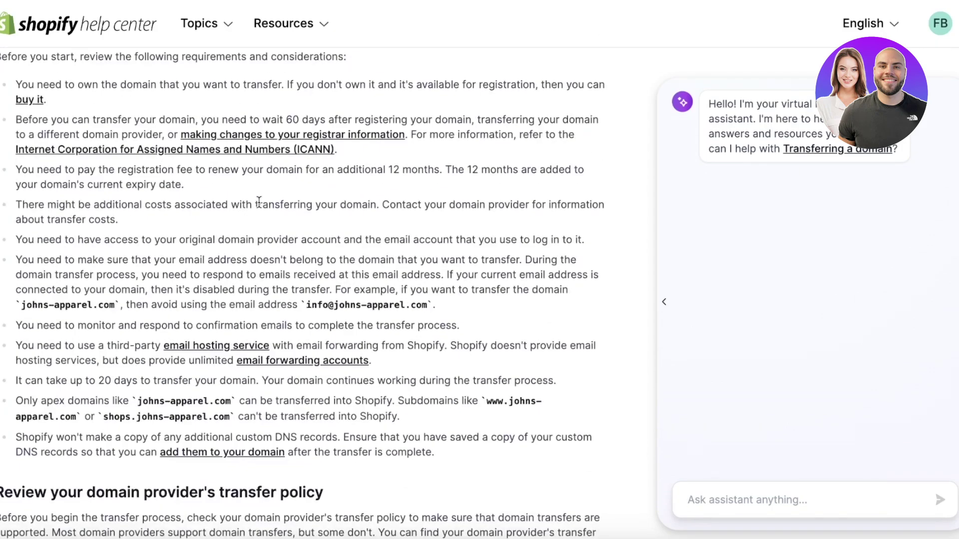
scroll(259, 207, up, 7)
scroll(259, 208, down, 3)
scroll(260, 207, down, 15)
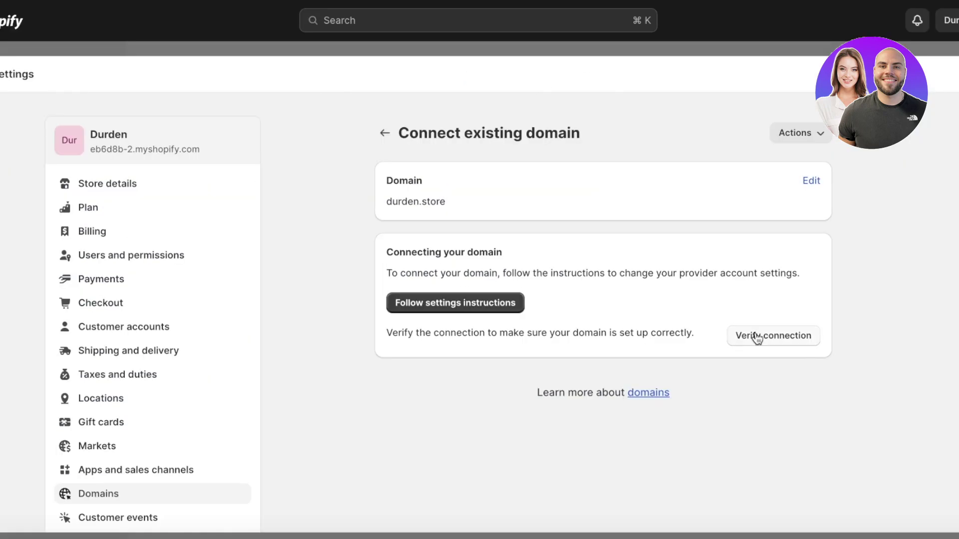
Verify the durden.store connection in Shopify, review the required A and CNAME records, and add the domain despite the incomplete connection.
click(757, 339)
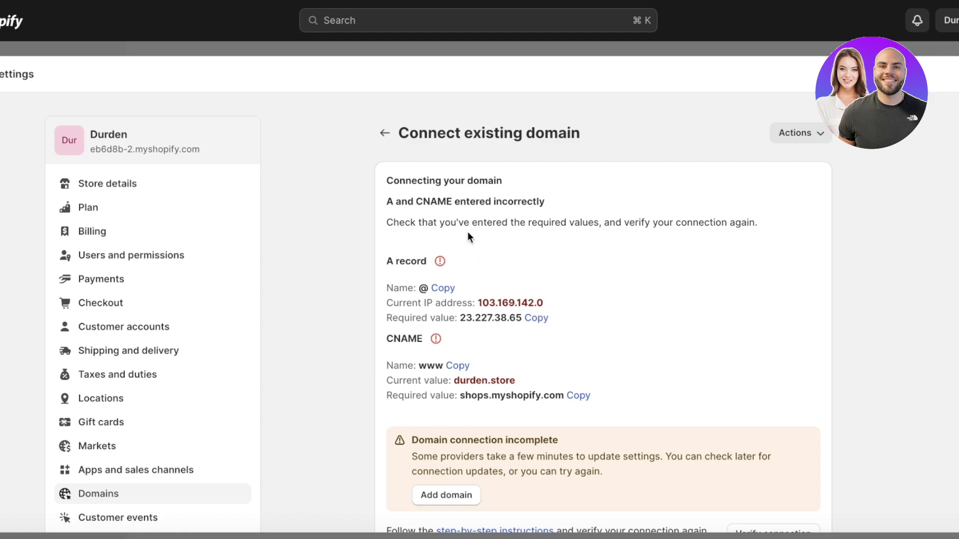
scroll(526, 248, down, 1)
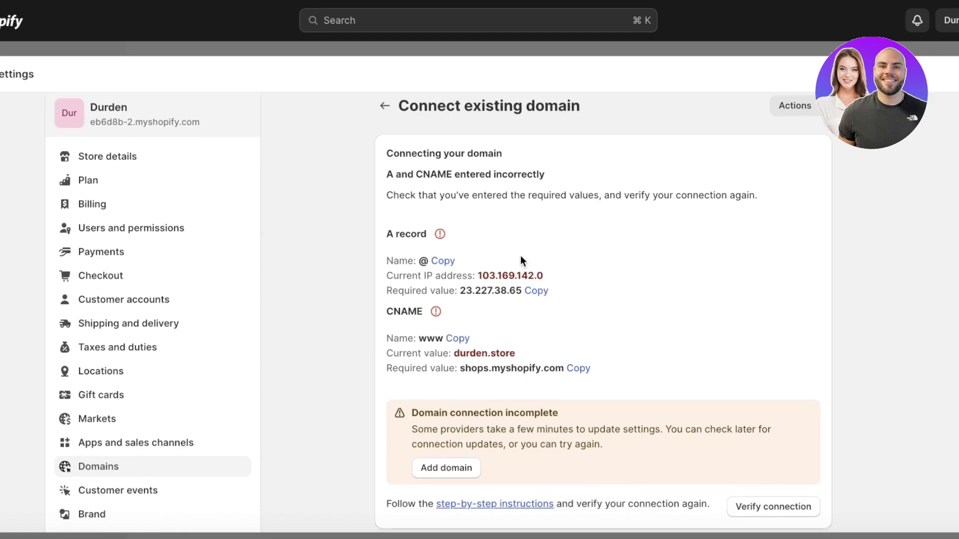
scroll(459, 253, down, 2)
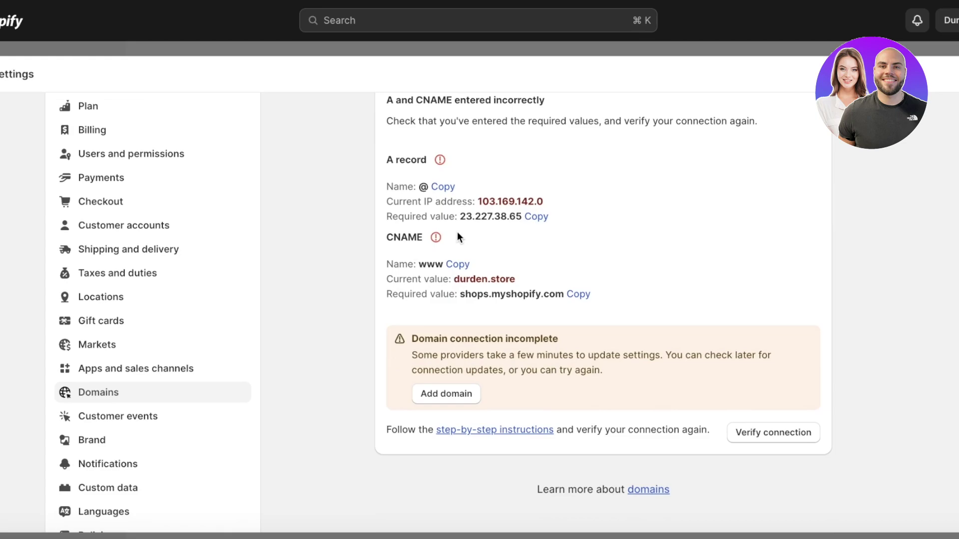
click(436, 393)
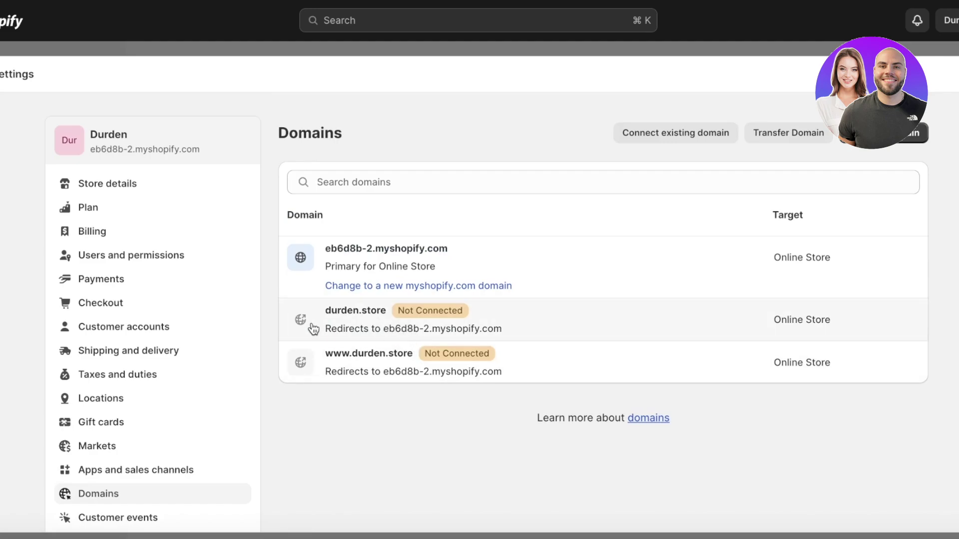
click(362, 330)
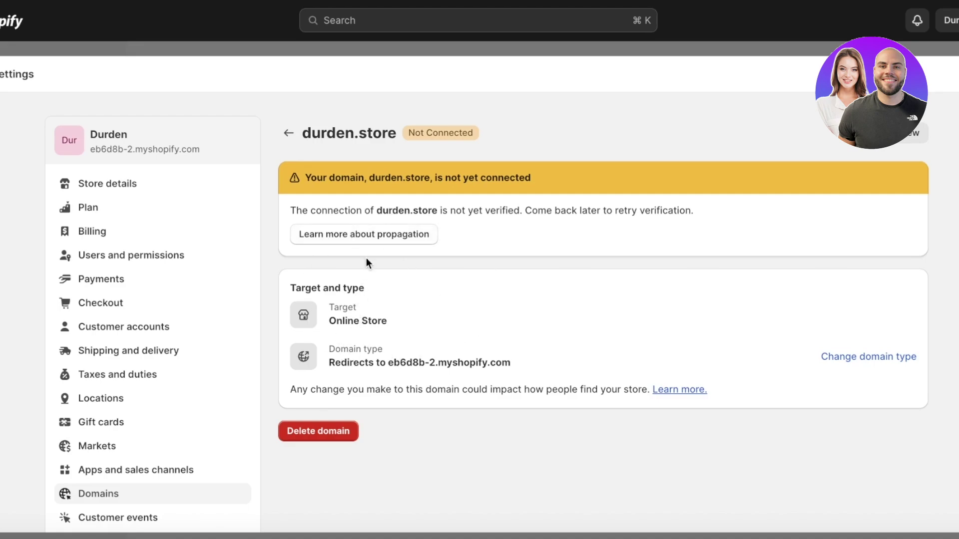
click(315, 422)
click(682, 312)
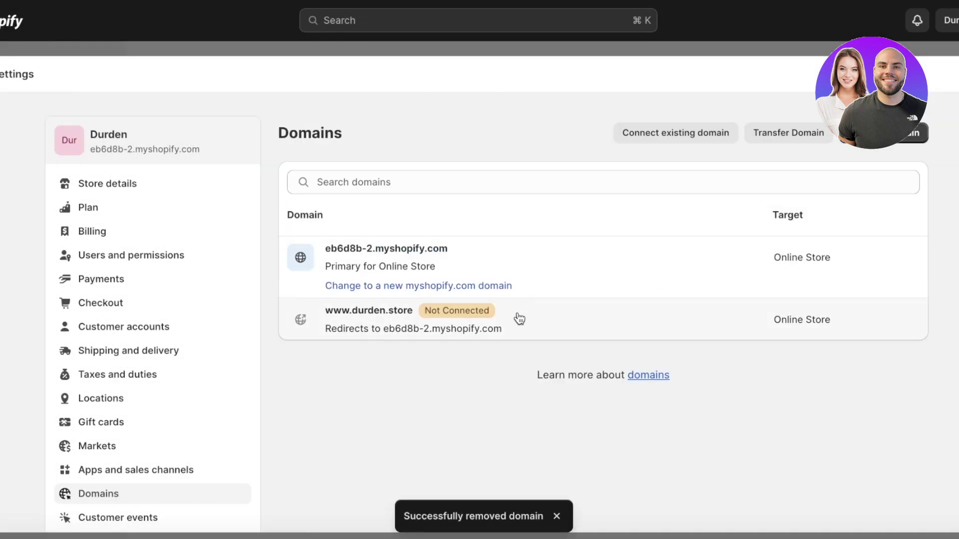
click(516, 316)
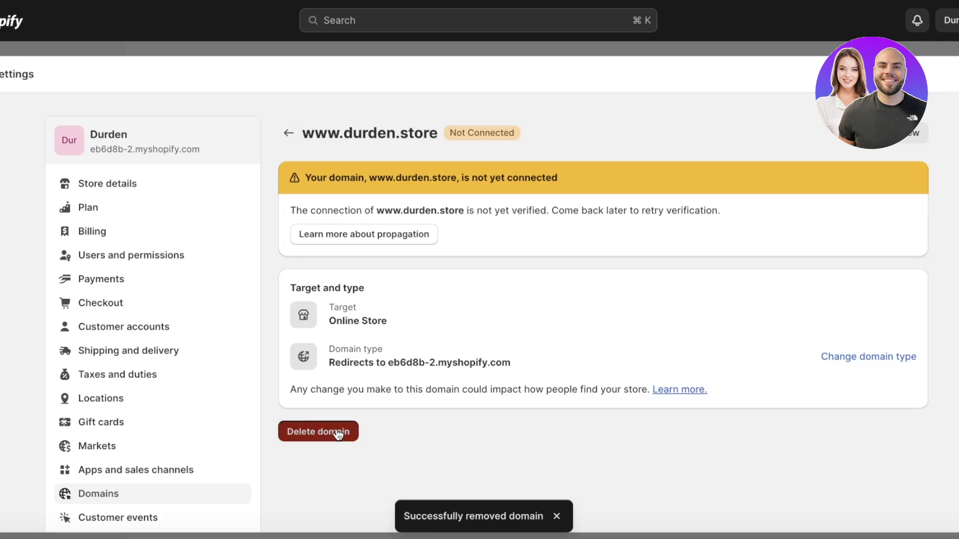
click(335, 431)
click(694, 324)
click(446, 294)
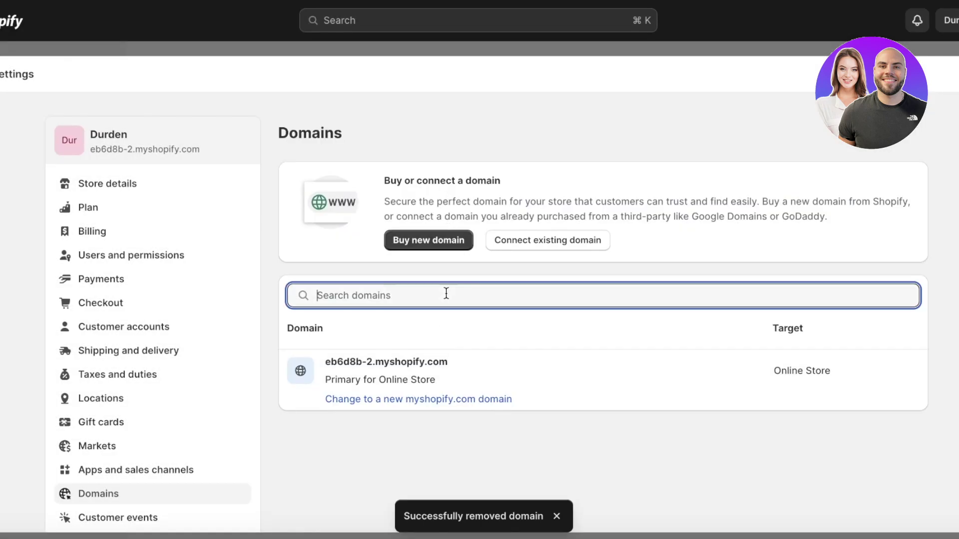
text(durst)
key(BackSpace)
key(BackSpace)
key(BackSpace)
key(BackSpace)
key(BackSpace)
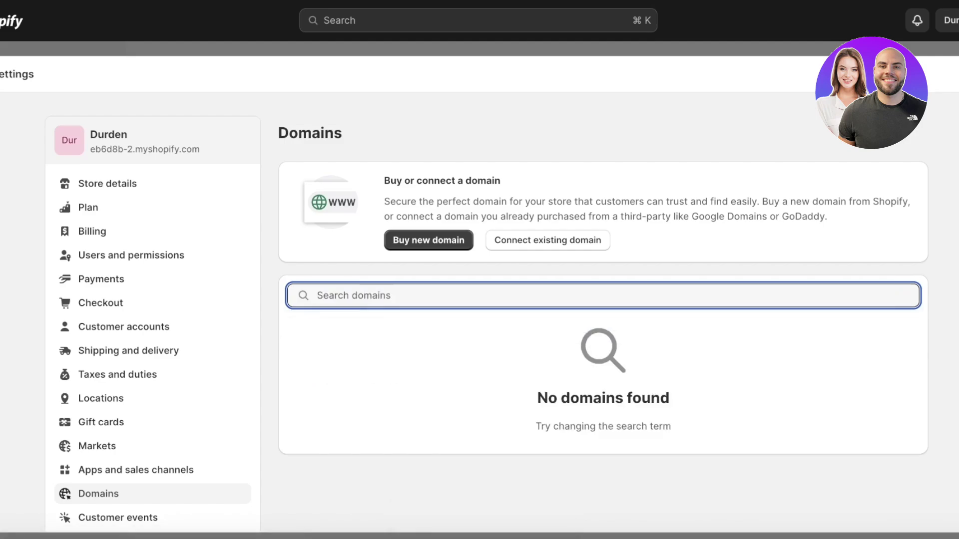
Start connecting an existing domain again and submit durden.store as the domain.
click(540, 240)
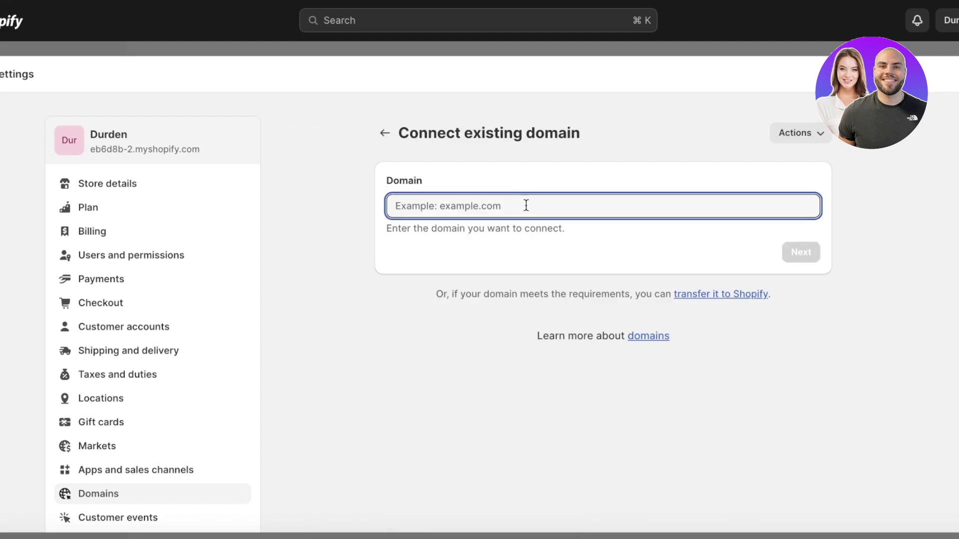
text(durde)
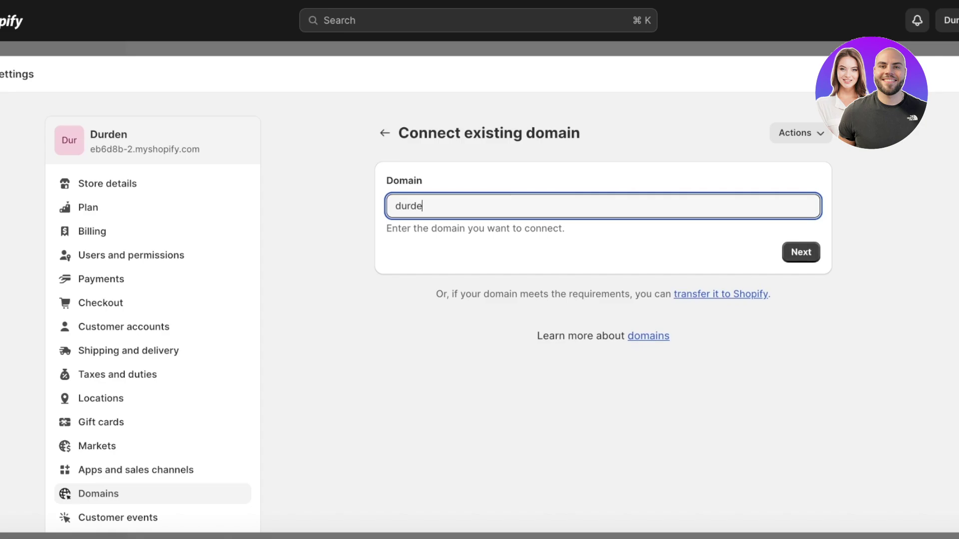
text(n.store)
click(791, 254)
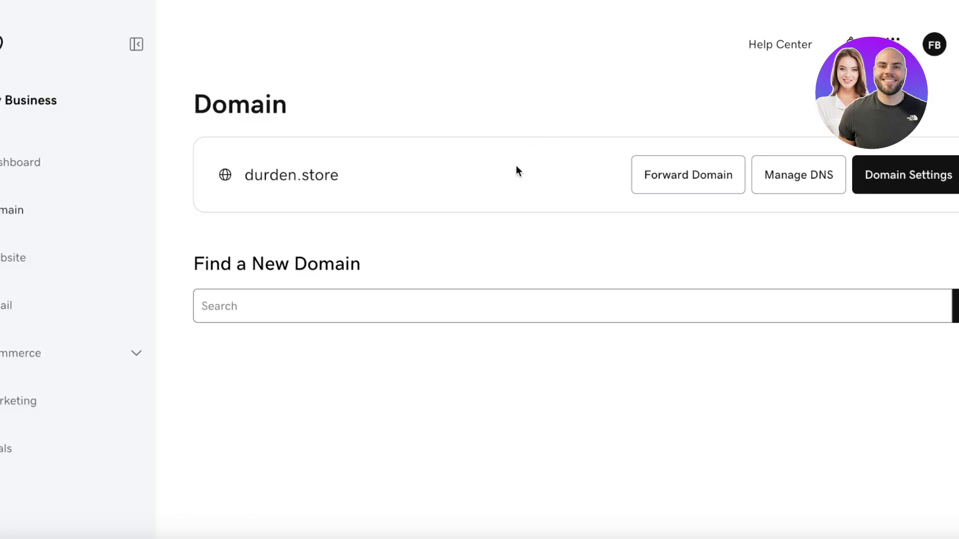
Switch to GoDaddy, open the settings of durden.store, and check its Domain Lock option without locking the domain.
click(869, 177)
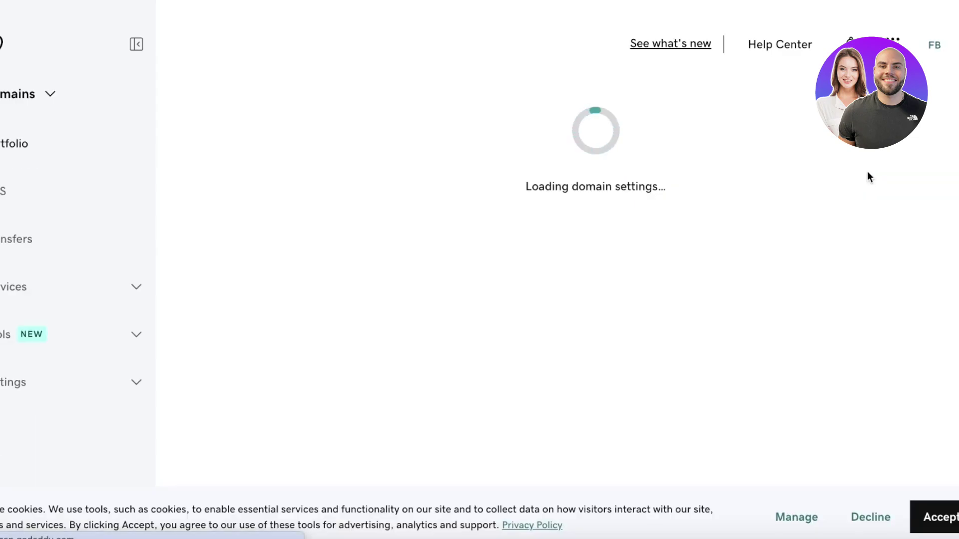
scroll(679, 199, down, 3)
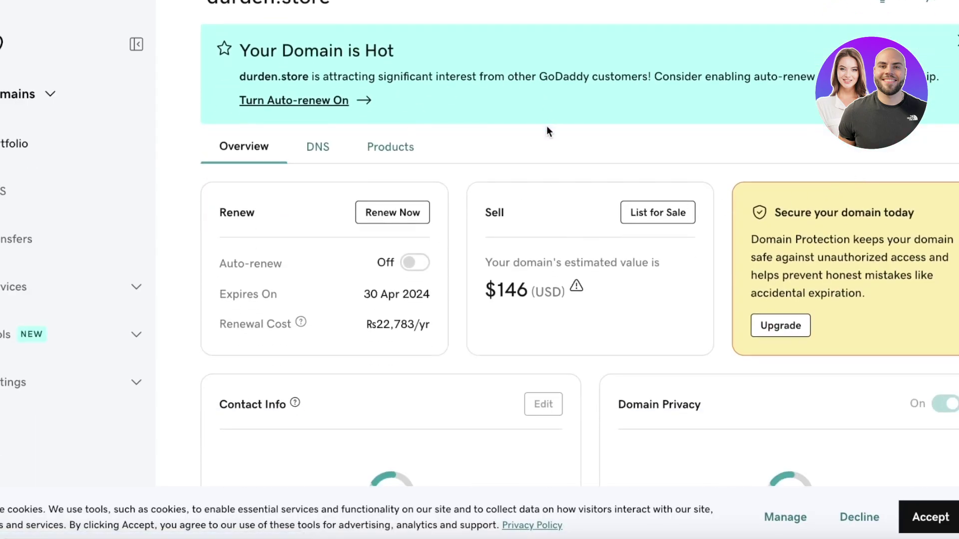
scroll(547, 131, down, 1)
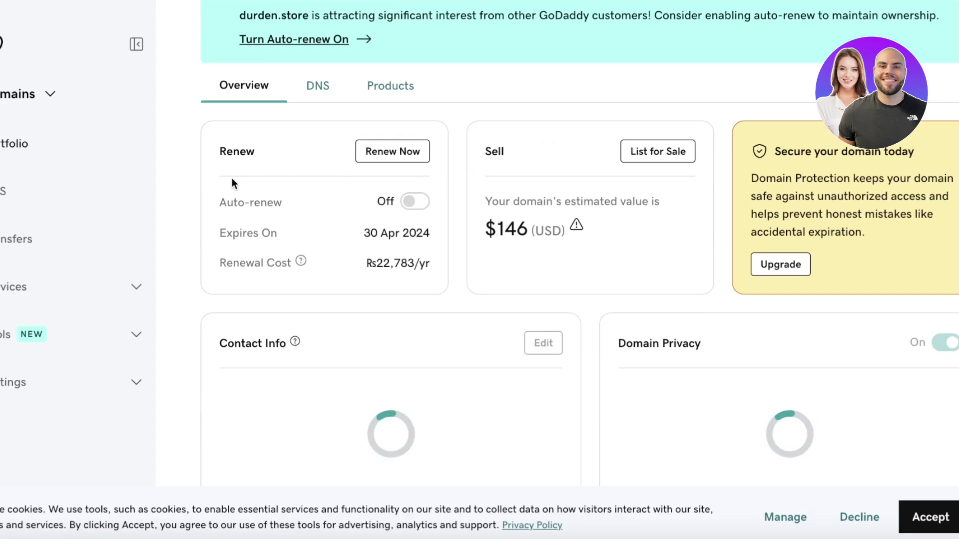
scroll(517, 188, down, 8)
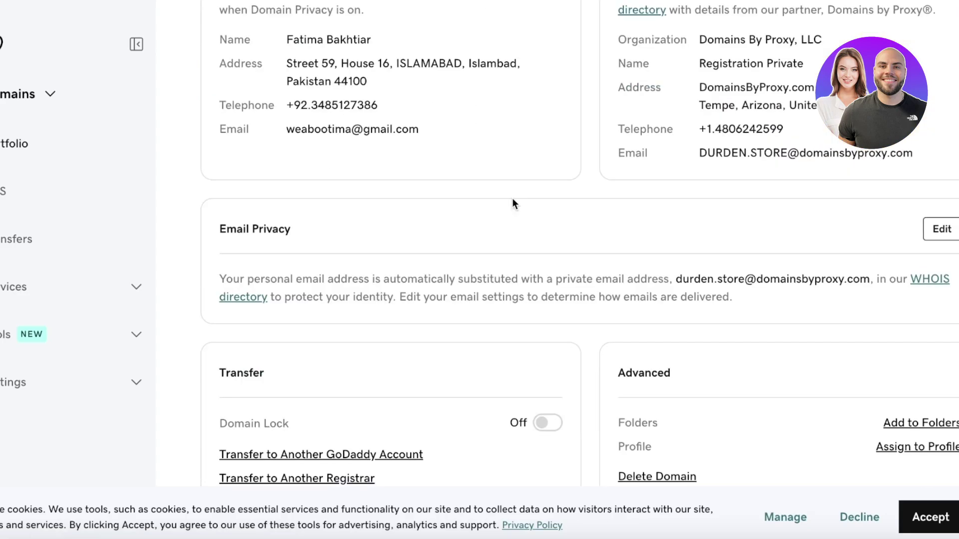
click(548, 422)
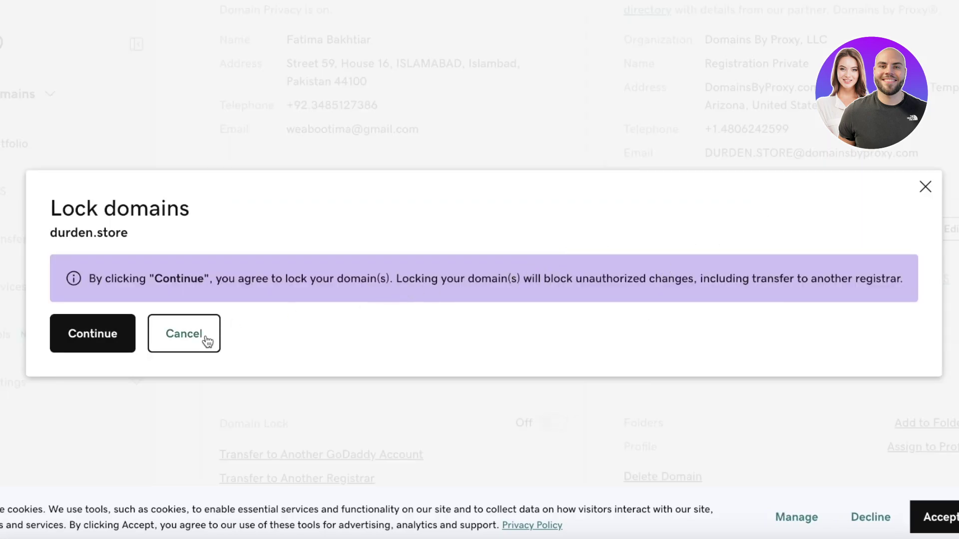
click(184, 334)
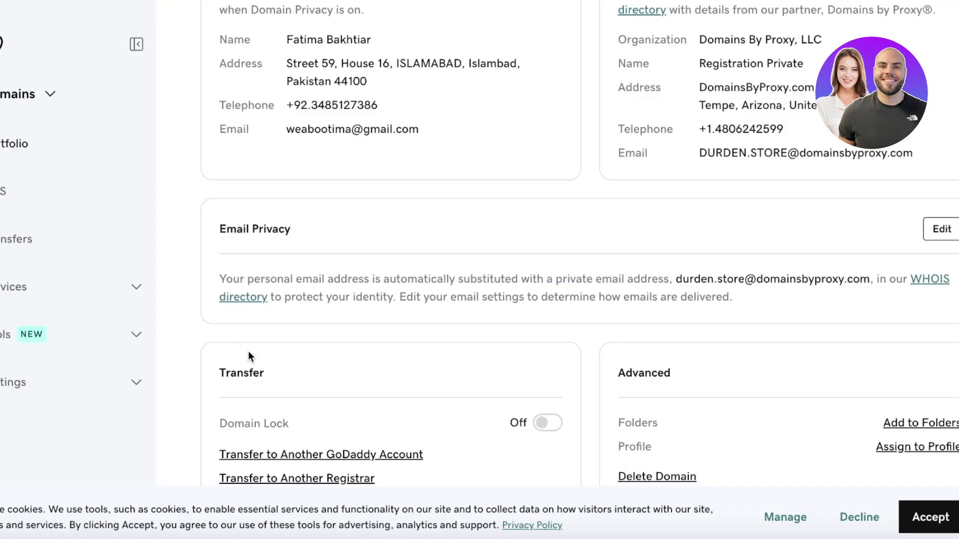
Return to the domain portfolio and turn off domain privacy for durden.store.
scroll(248, 354, up, 10)
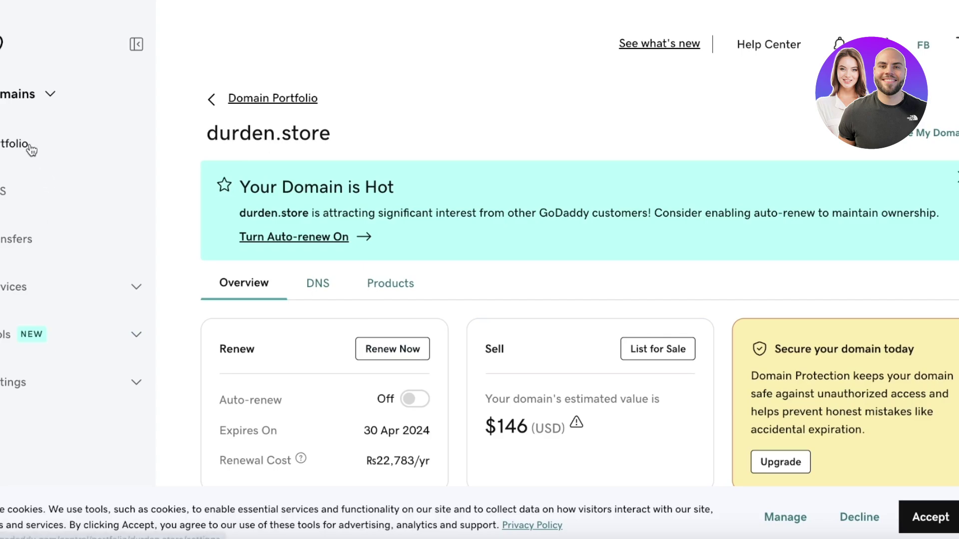
click(213, 99)
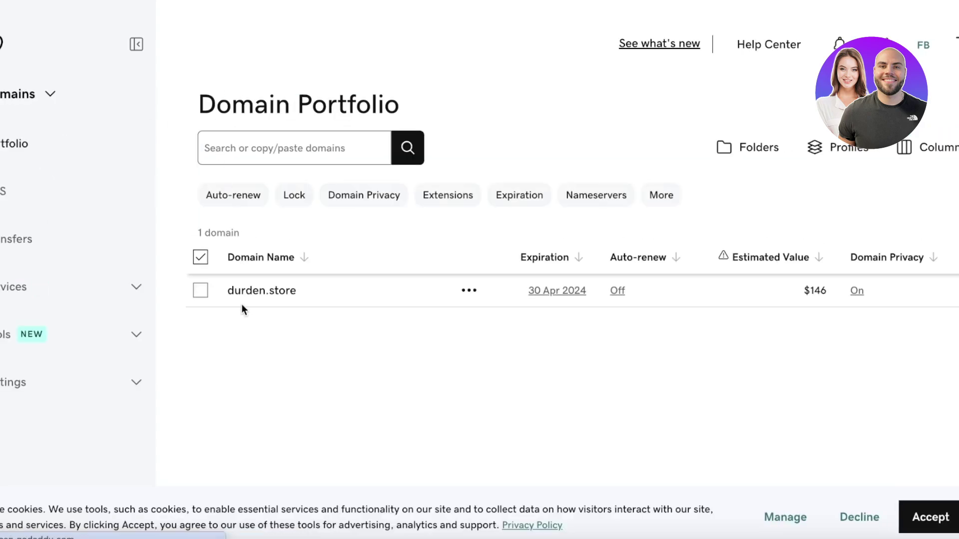
click(470, 296)
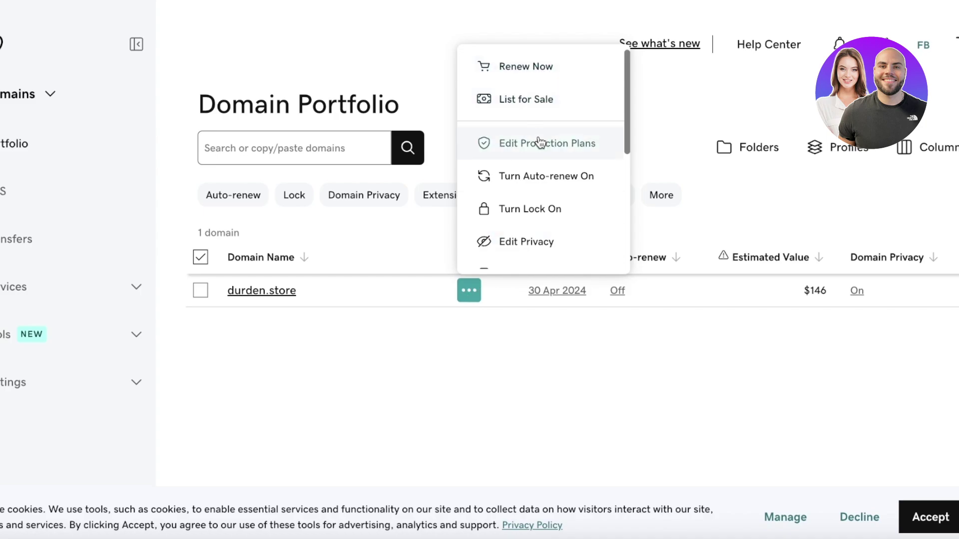
scroll(526, 158, down, 1)
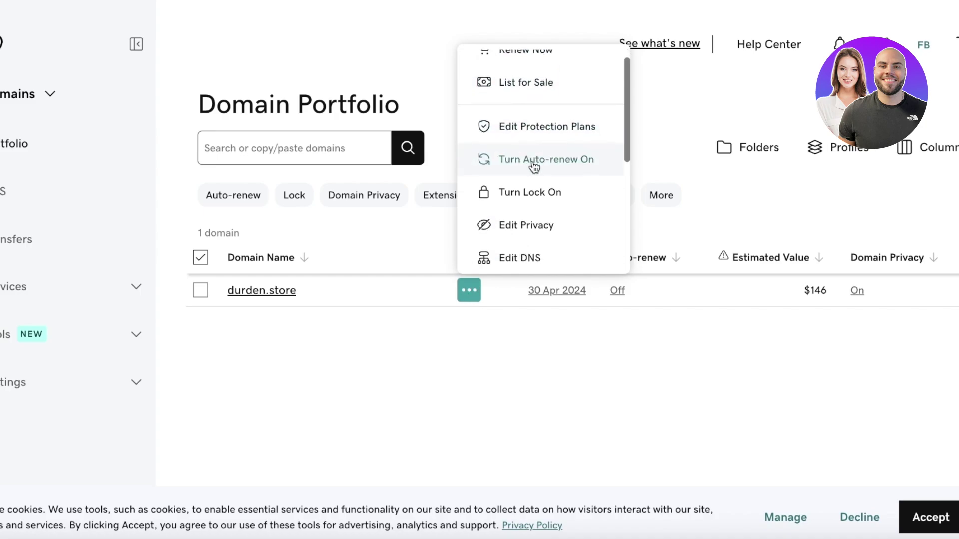
click(516, 235)
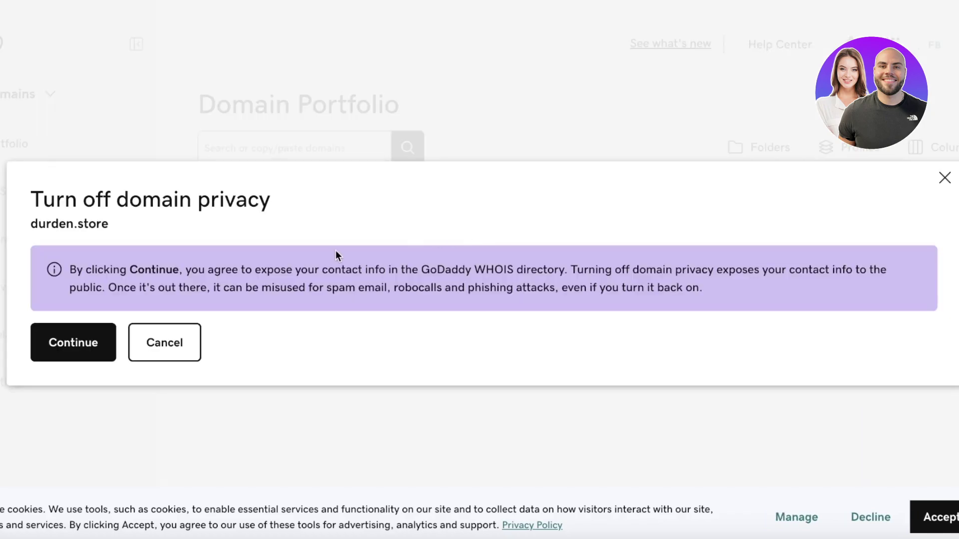
click(98, 345)
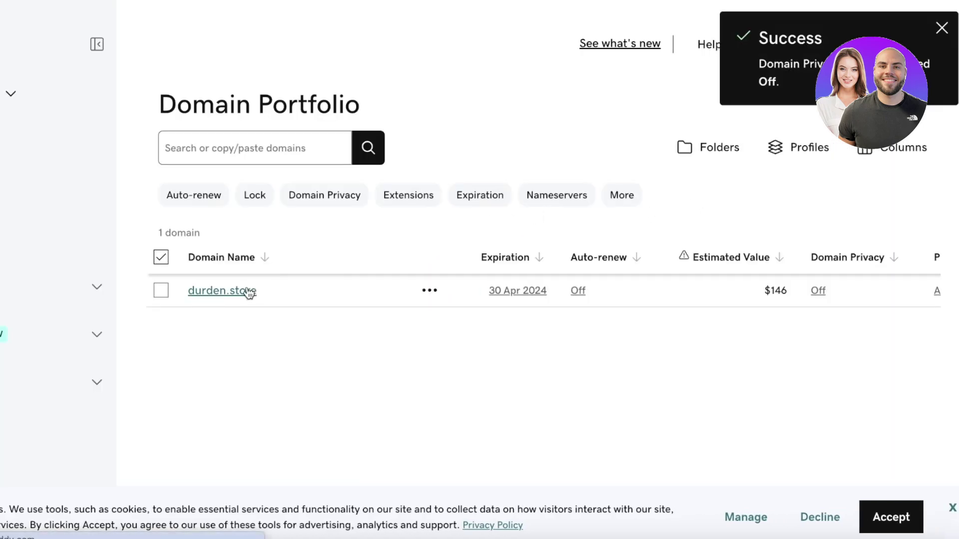
Open durden.store again and choose to use the domain by connecting it to an existing site.
click(250, 290)
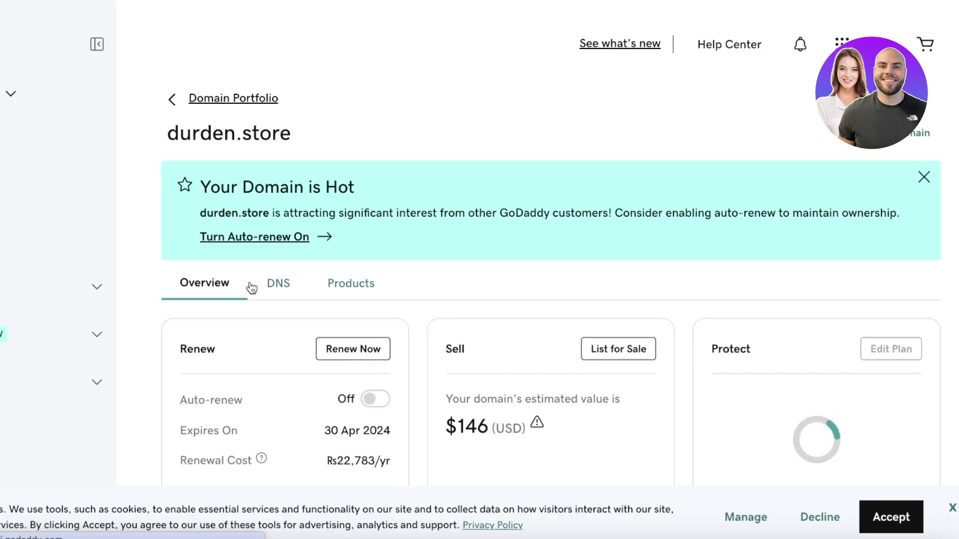
click(903, 138)
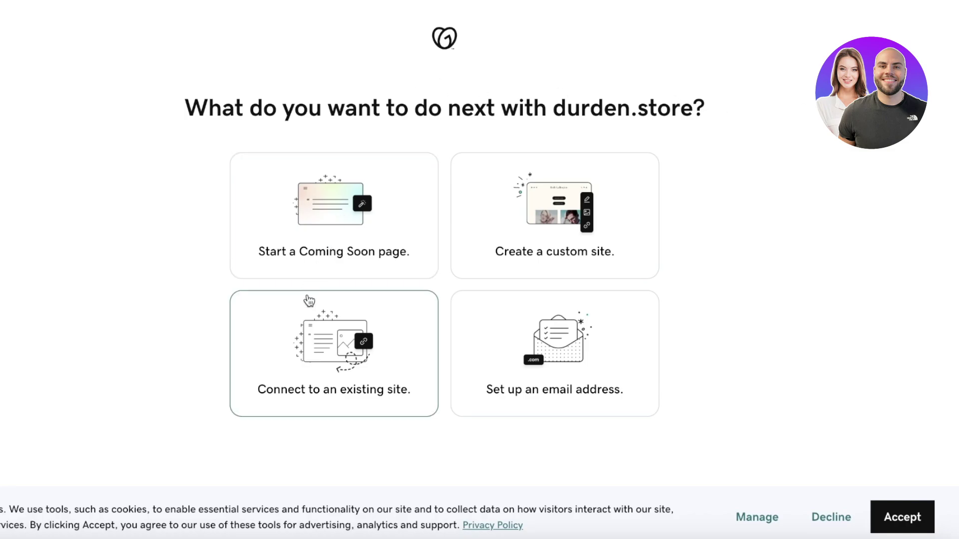
click(316, 296)
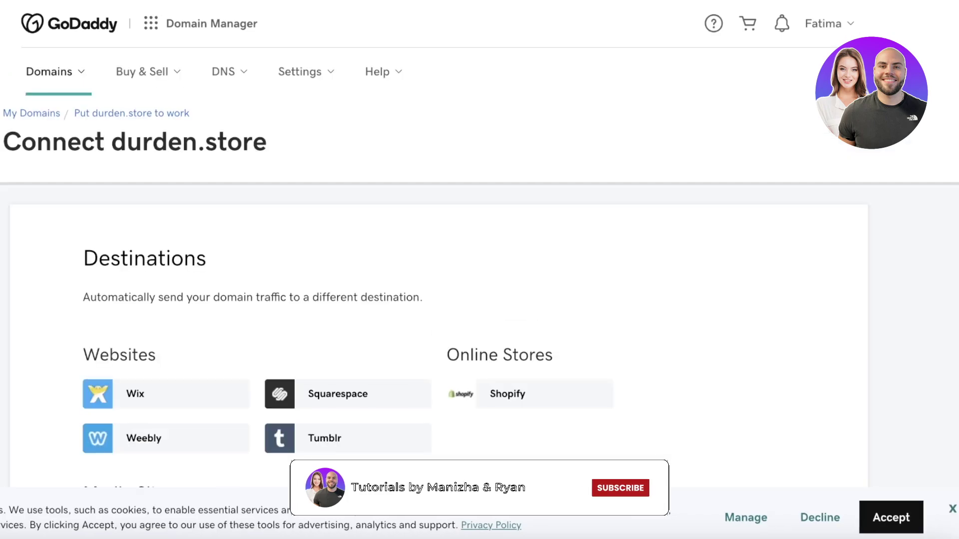
Choose Shopify as the online store destination for durden.store, try to connect the domain, and submit the connection a second time.
scroll(491, 224, down, 3)
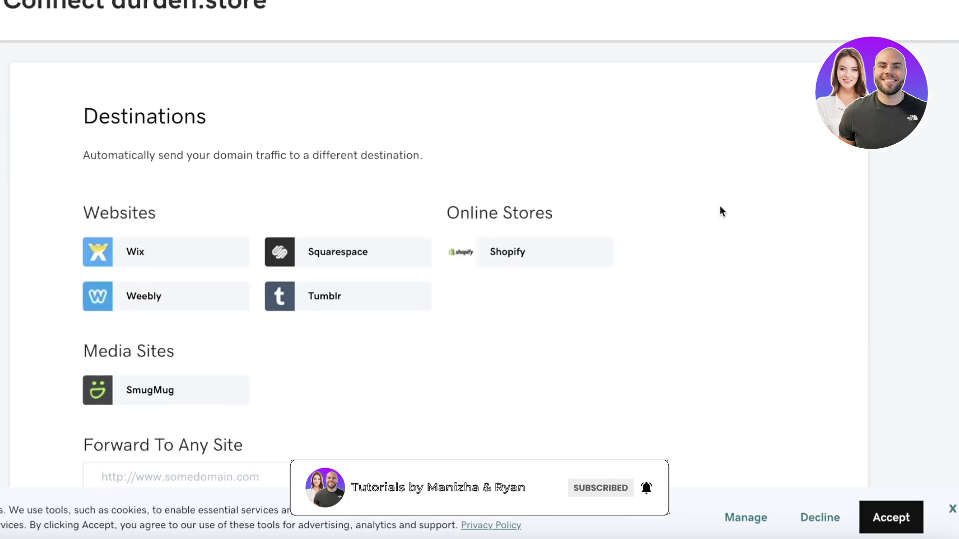
scroll(320, 245, down, 2)
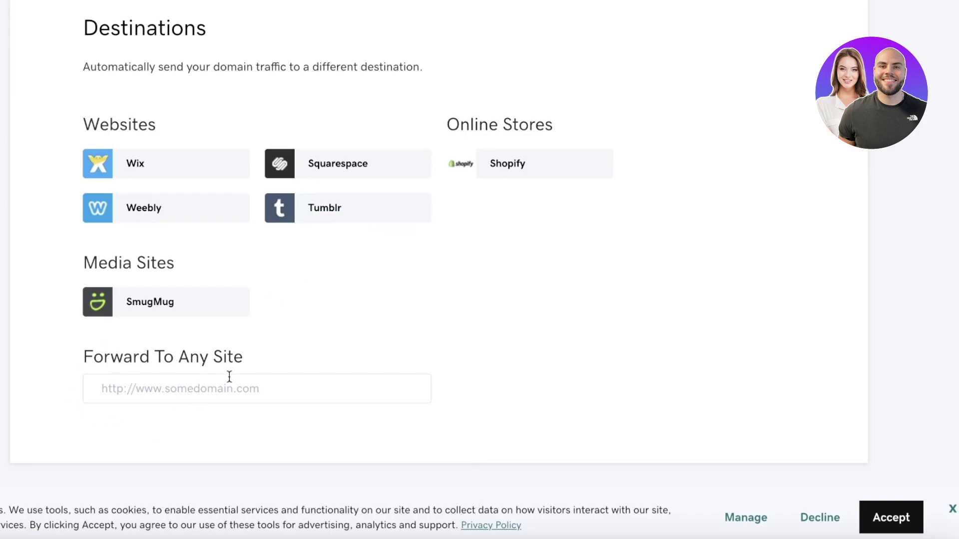
click(503, 165)
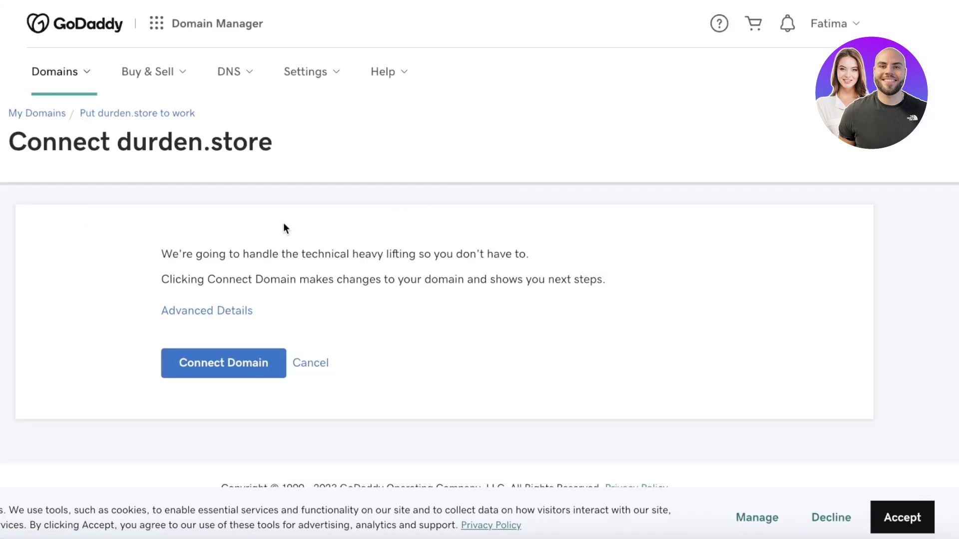
click(250, 356)
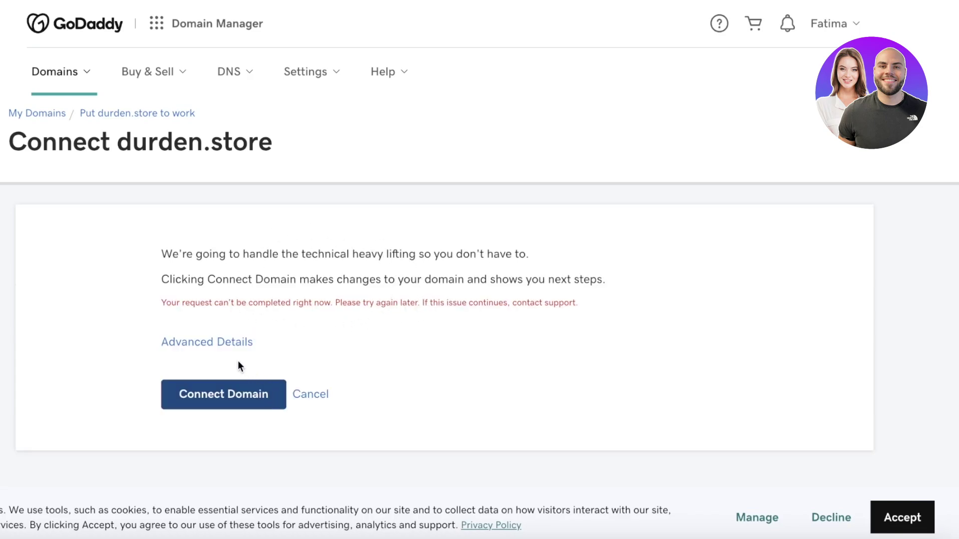
drag(235, 302, 594, 301)
click(594, 301)
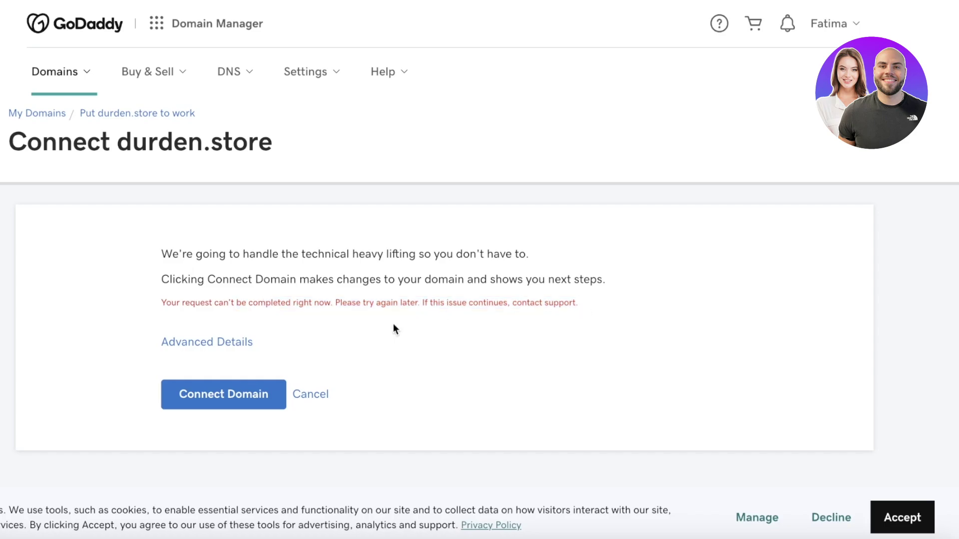
click(260, 397)
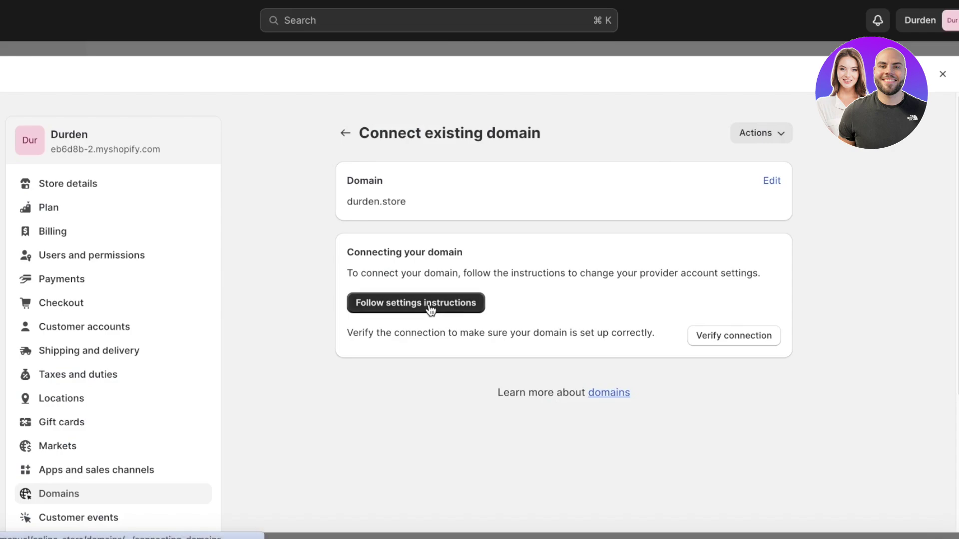
Open the domain settings instructions and read the Shopify help steps for preparing and transferring a third-party domain.
click(760, 133)
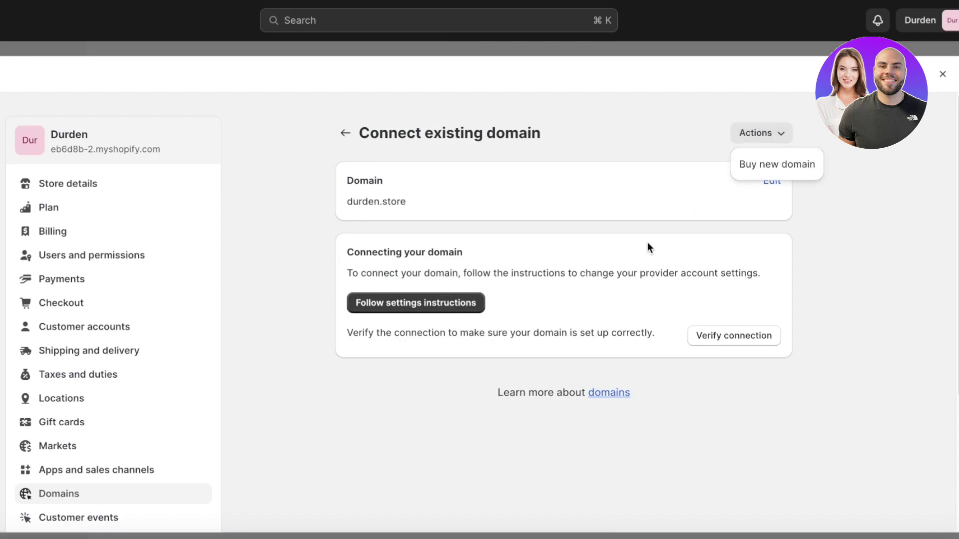
click(629, 258)
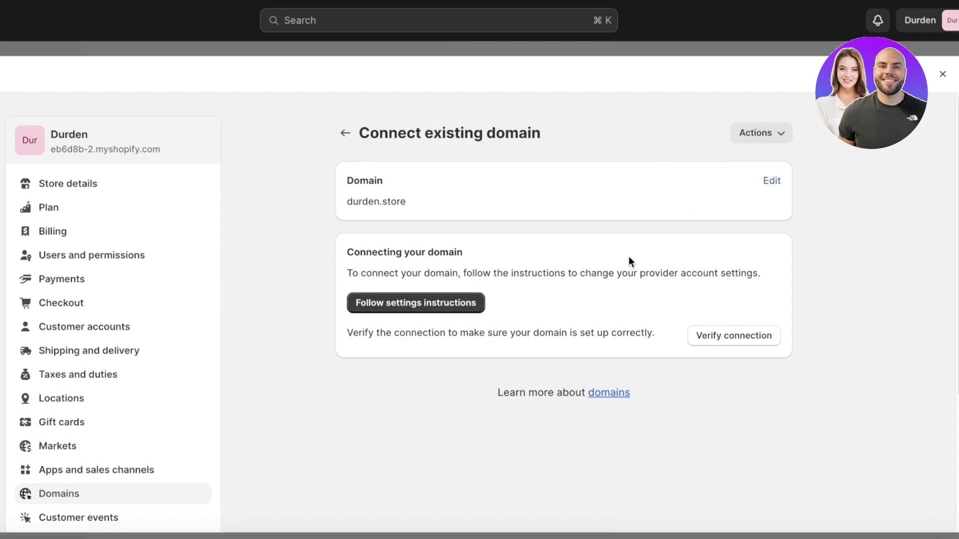
click(441, 312)
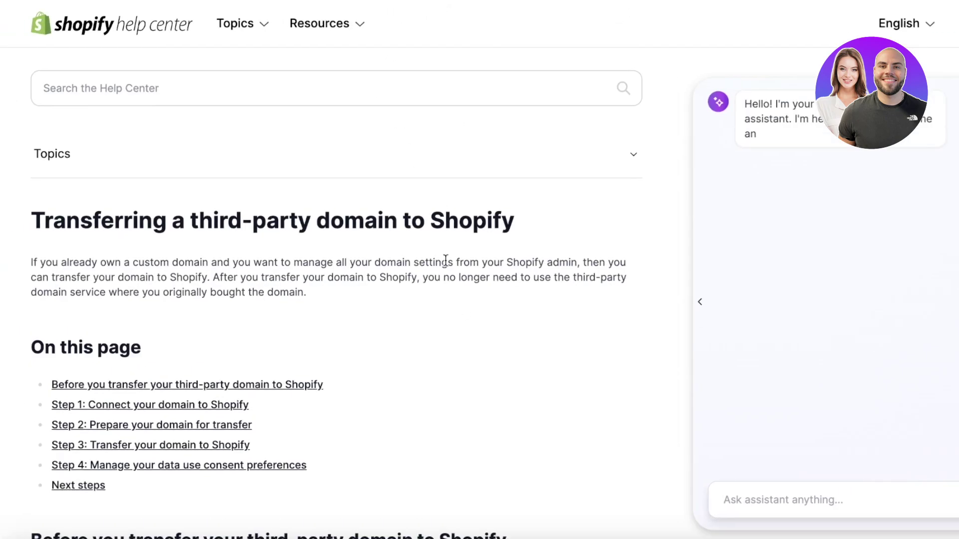
scroll(445, 260, down, 1)
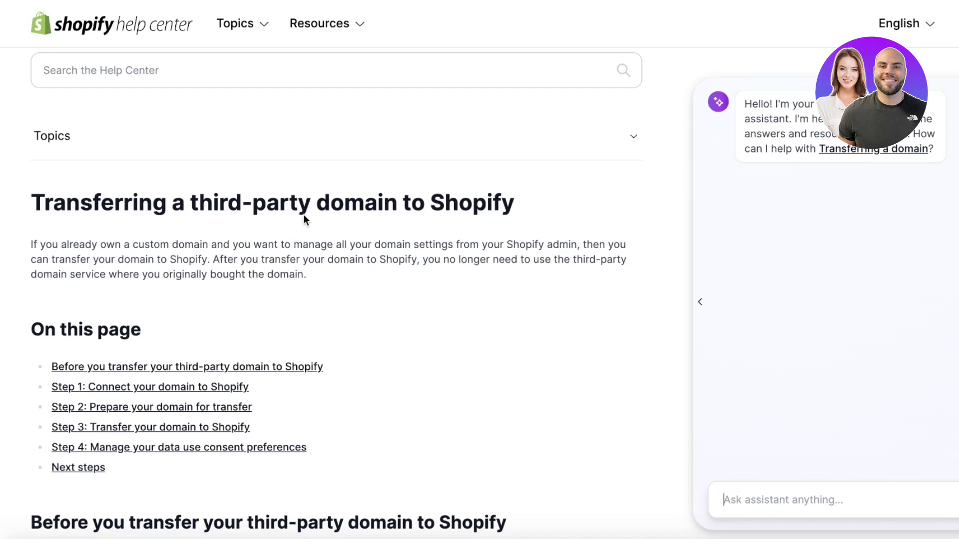
click(137, 408)
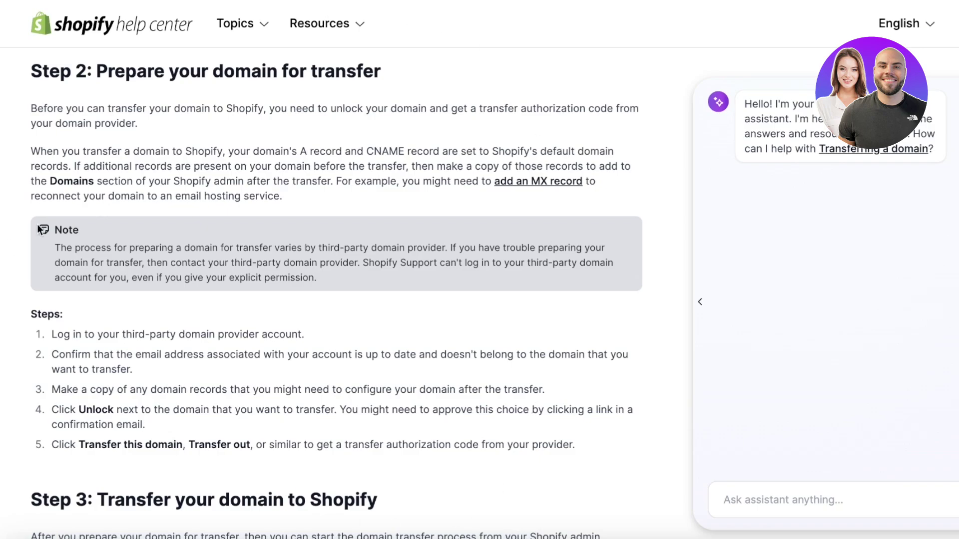
scroll(162, 309, down, 3)
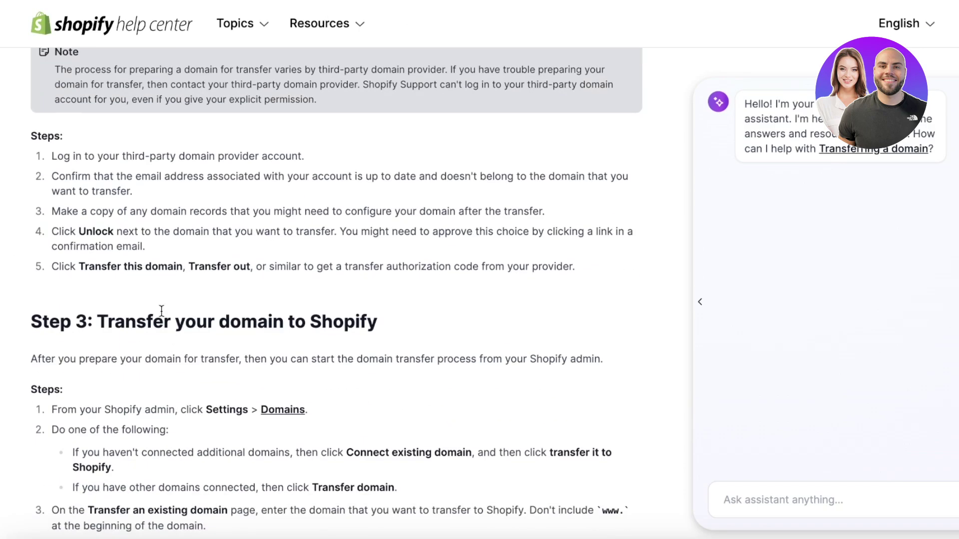
drag(80, 231, 133, 232)
click(134, 232)
scroll(135, 246, down, 1)
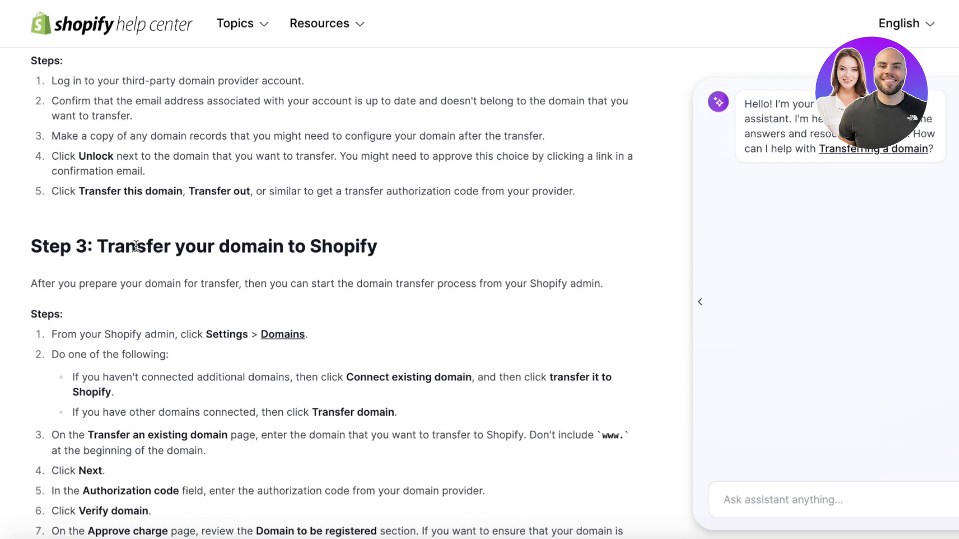
scroll(91, 306, down, 2)
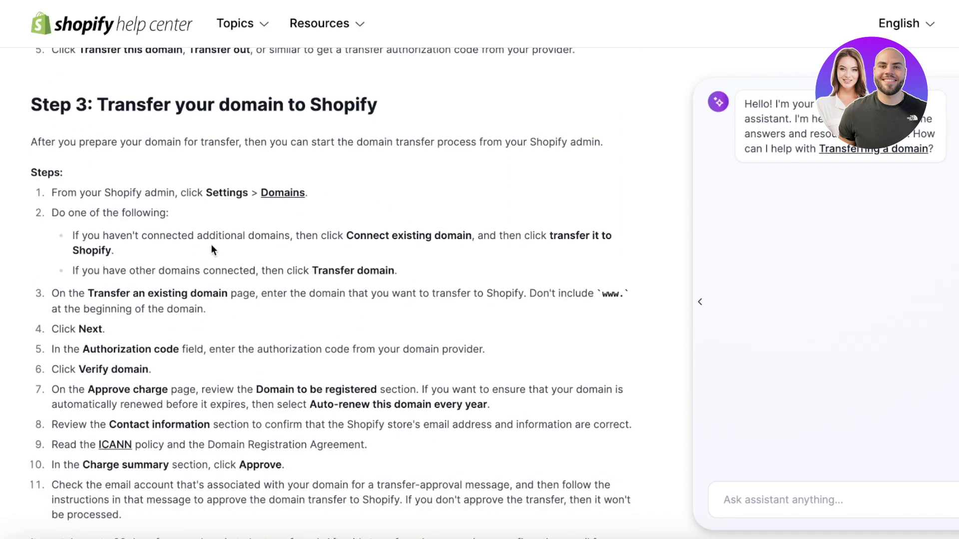
scroll(210, 244, down, 1)
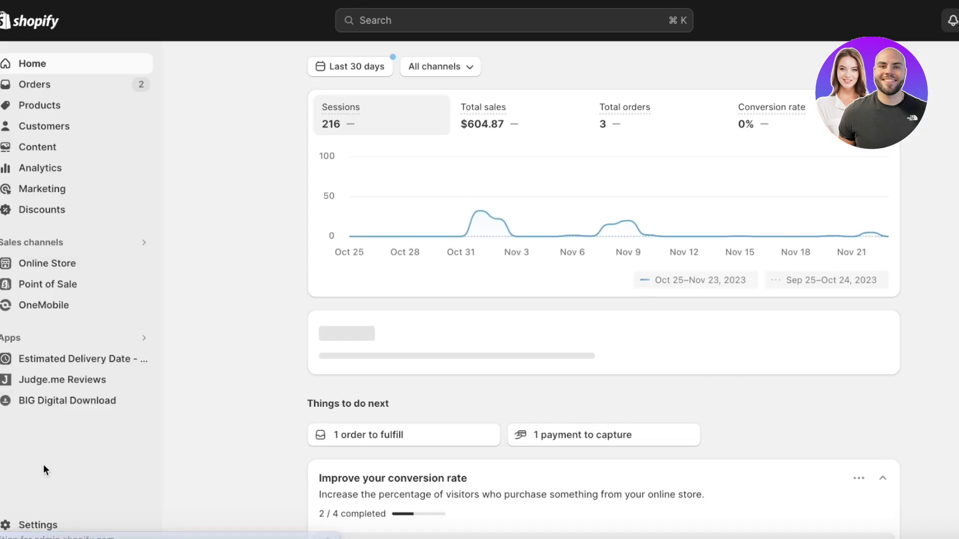
Switch to GoDaddy, open the settings of durden.store from the domain portfolio, and accept the cookies.
click(23, 522)
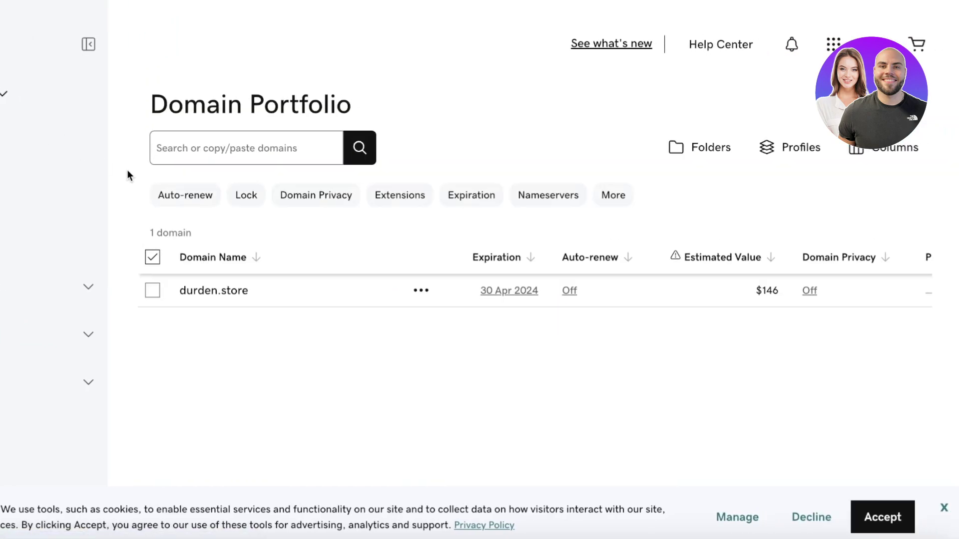
click(152, 292)
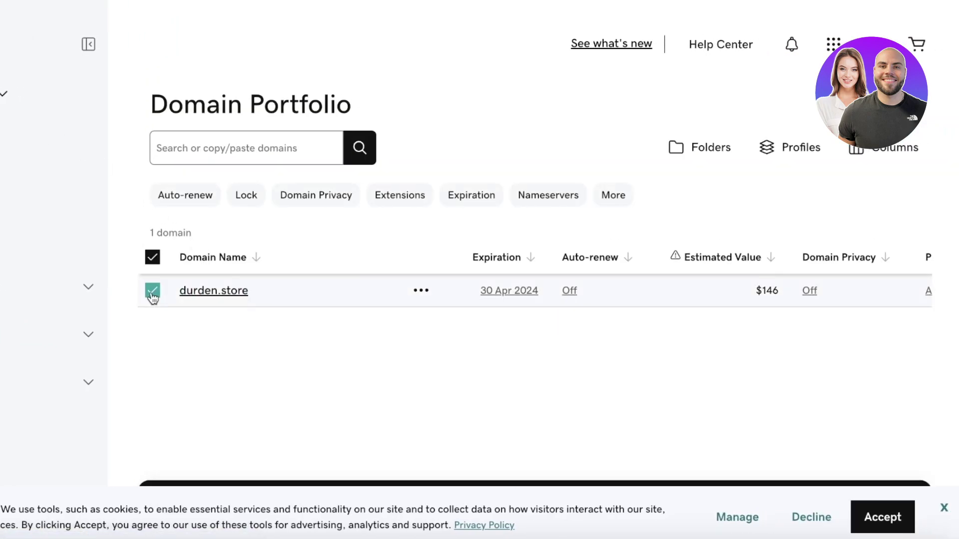
click(215, 291)
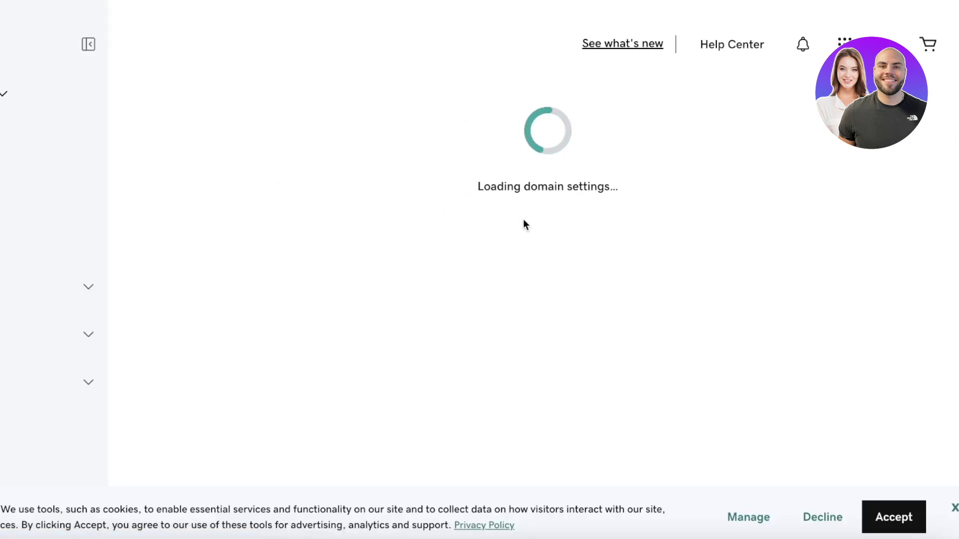
click(912, 520)
click(529, 394)
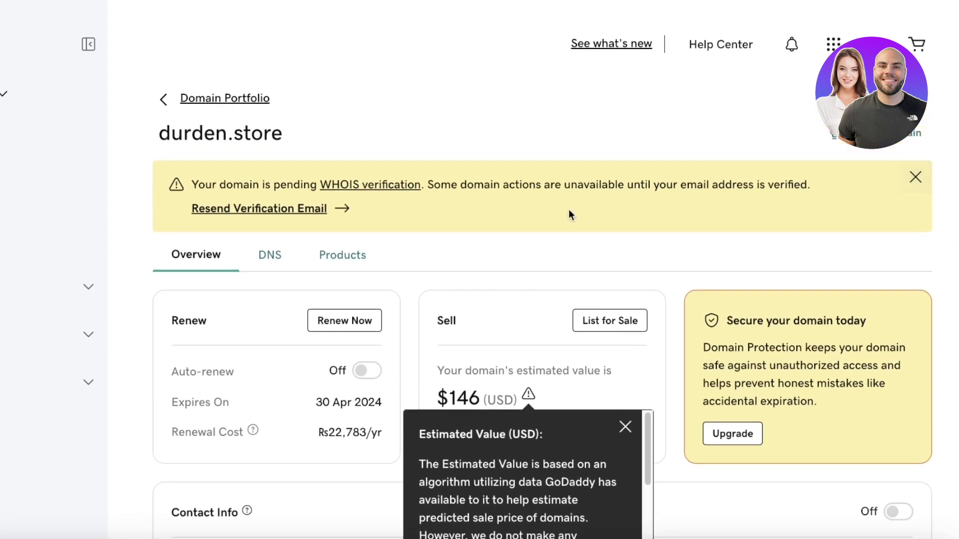
Resend the WHOIS verification email for durden.store and load the site suggested for "g" in a new browser tab.
click(422, 179)
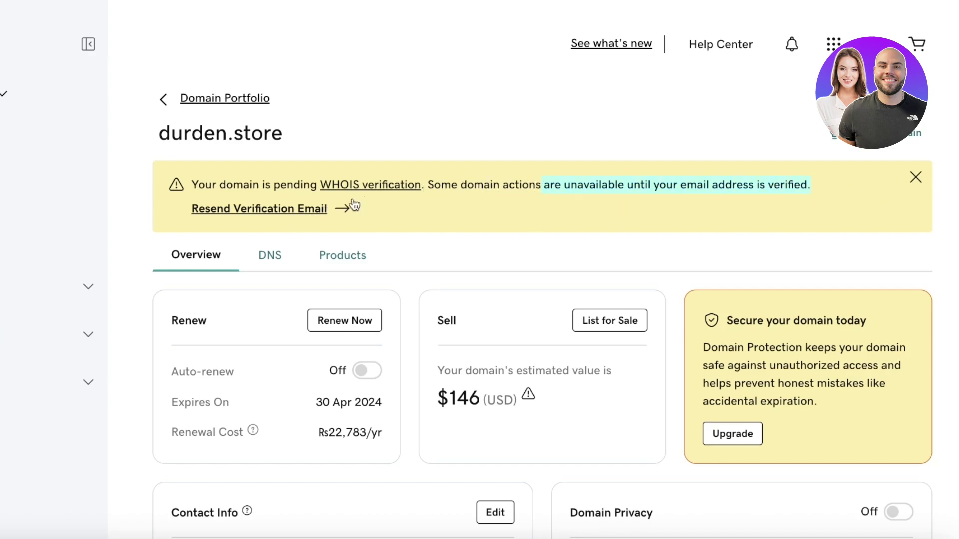
click(301, 210)
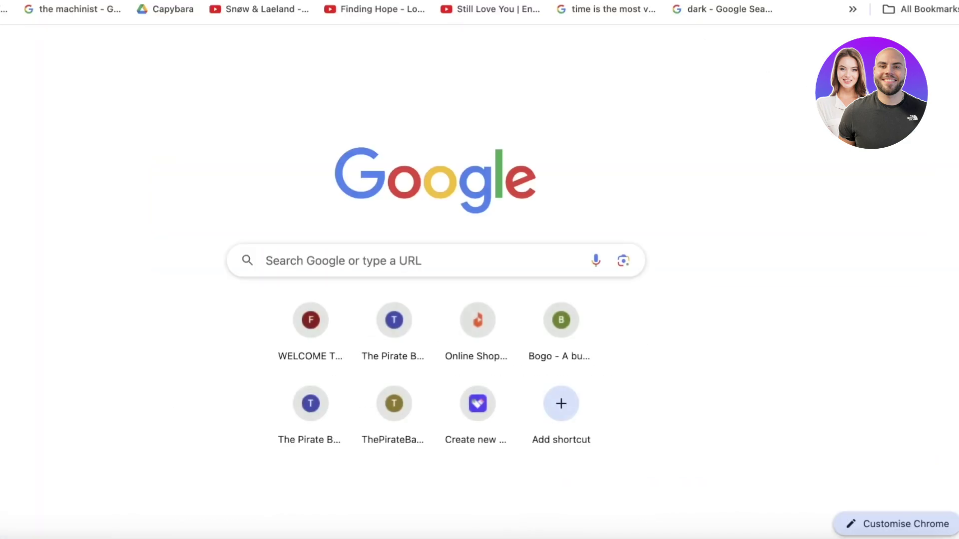
text(g)
key(Return)
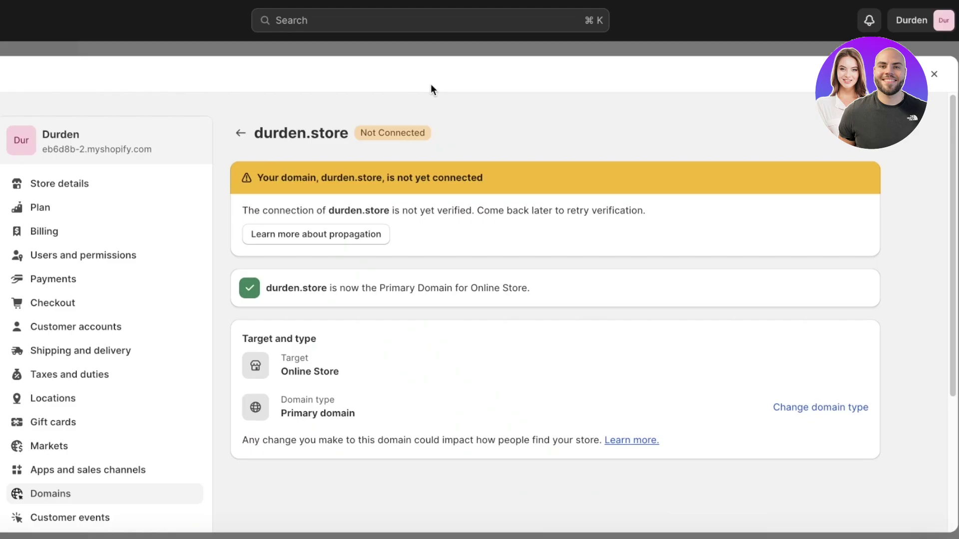
Switch to Shopify, reopen durden.store from the domains list, and review its target and domain type options without changing them.
click(240, 132)
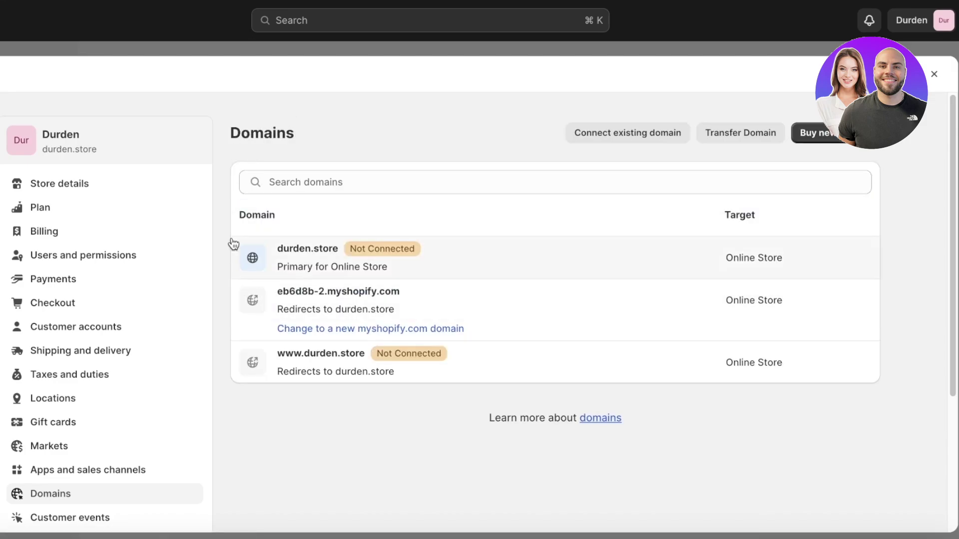
click(381, 266)
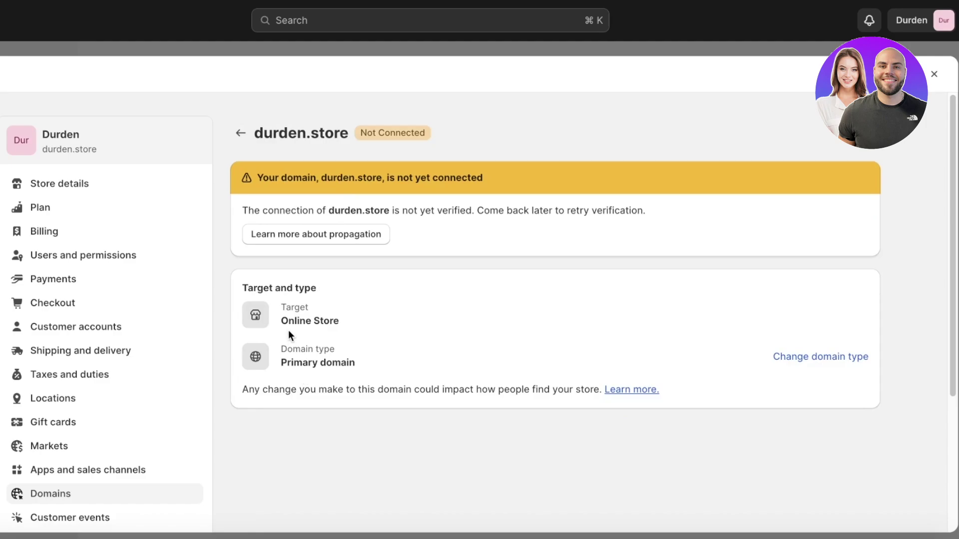
drag(281, 321, 436, 329)
click(436, 329)
click(840, 357)
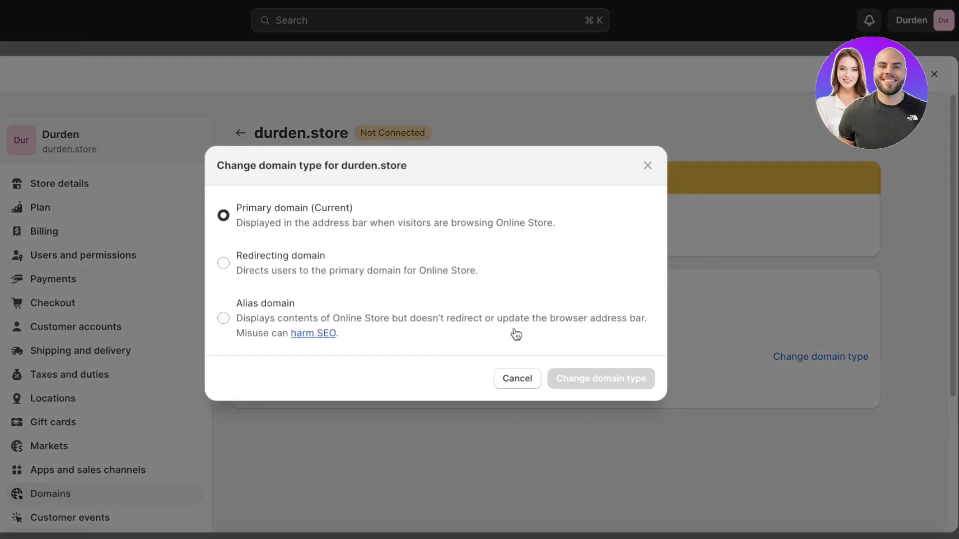
click(518, 379)
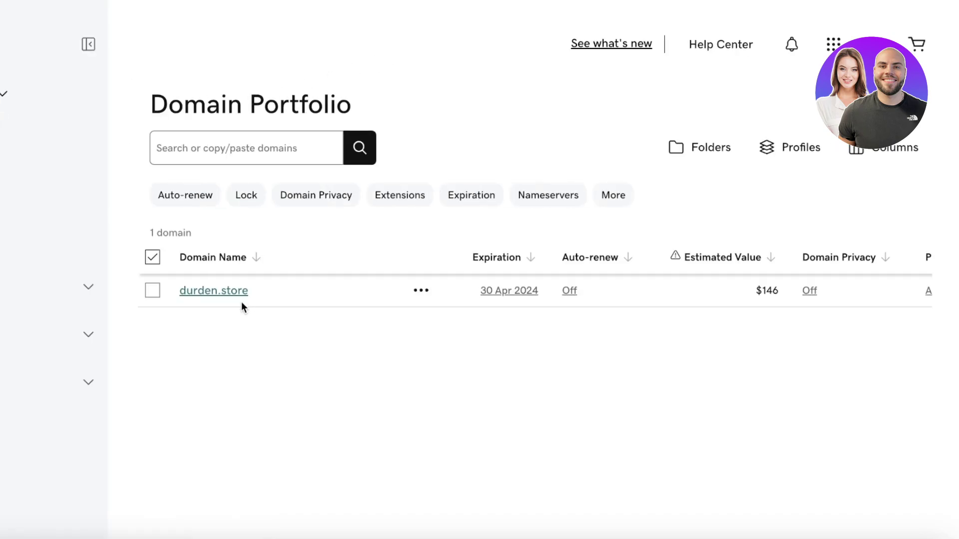
Switch to GoDaddy, open durden.store, and examine its DNS records, forwarding and hostnames settings.
click(232, 291)
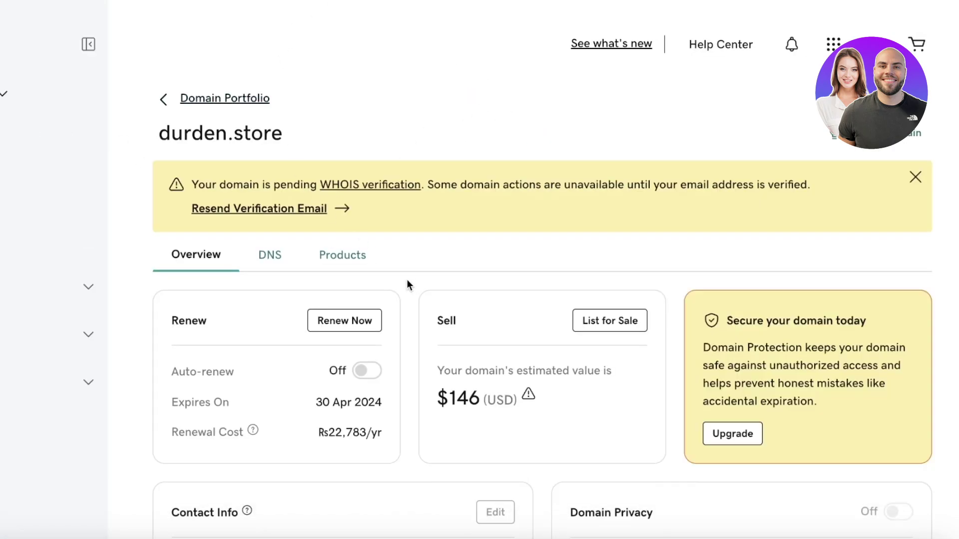
click(293, 268)
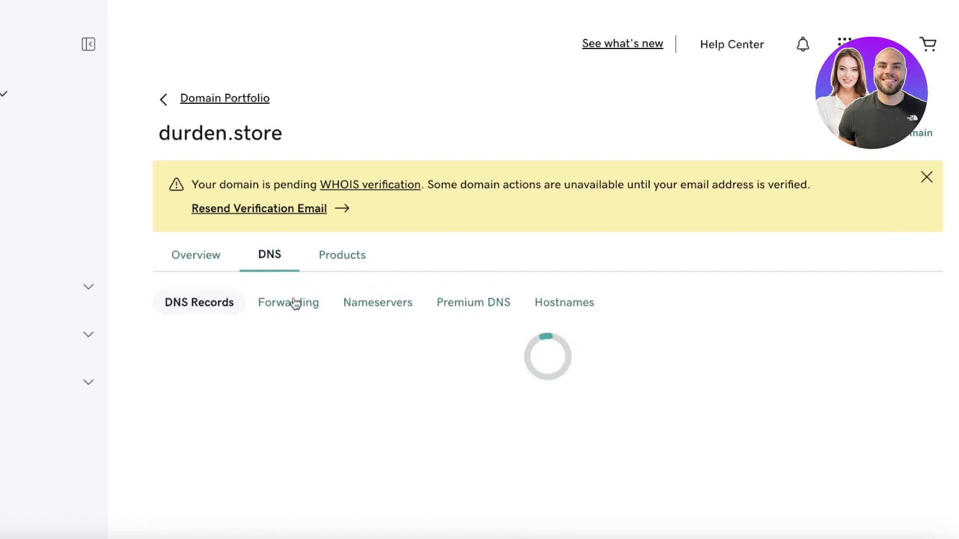
scroll(203, 259, down, 3)
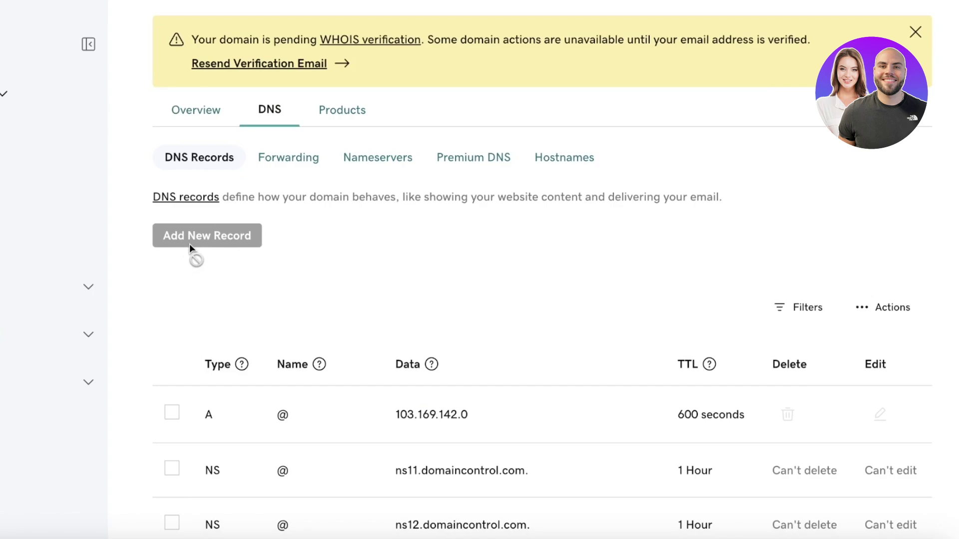
scroll(239, 385, down, 3)
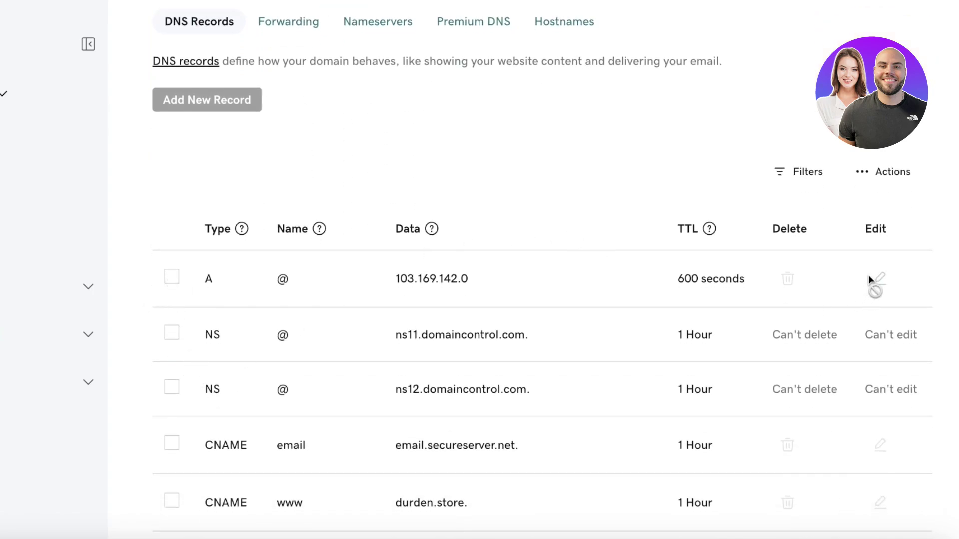
scroll(691, 342, up, 6)
scroll(691, 337, down, 3)
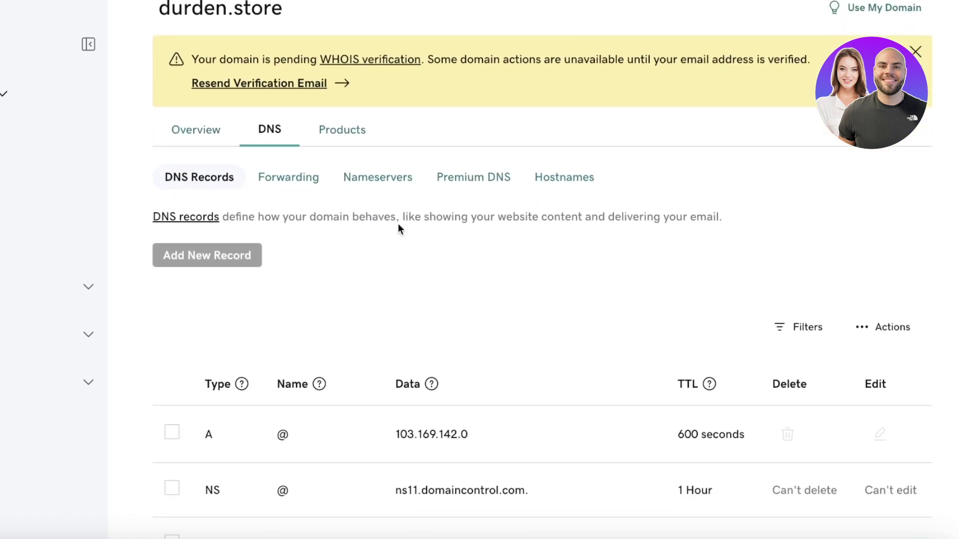
click(281, 189)
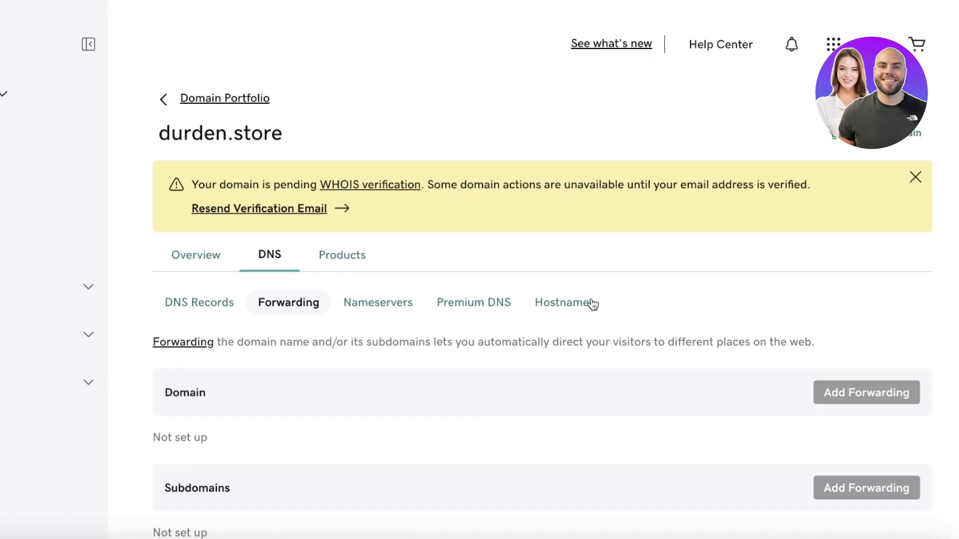
scroll(592, 301, down, 2)
click(567, 217)
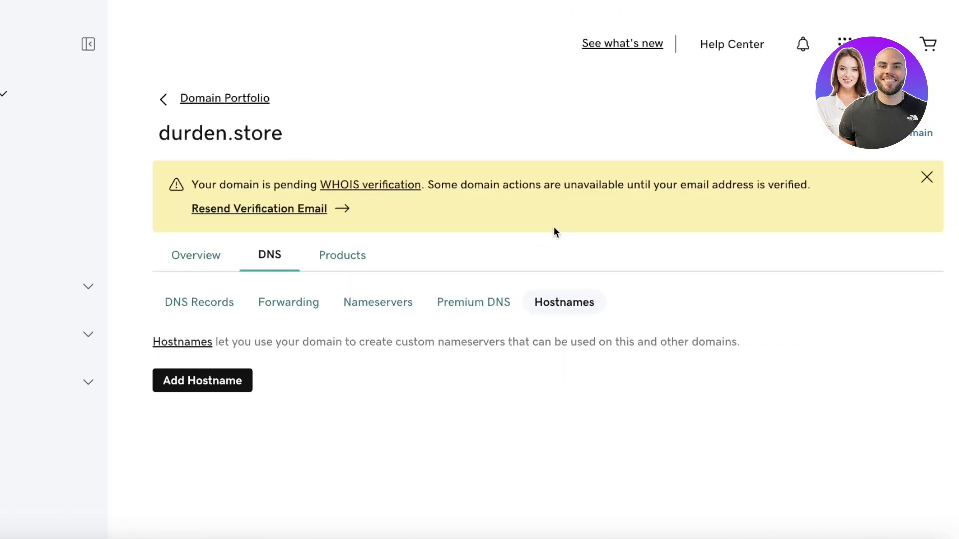
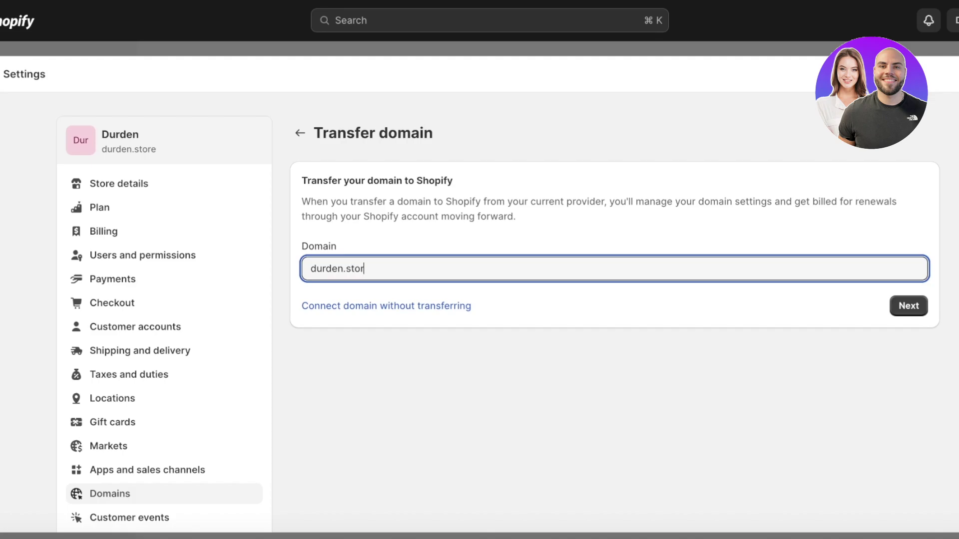
Switch to Shopify, try to transfer durden.store, and submit it instead as an existing domain to connect.
key(Return)
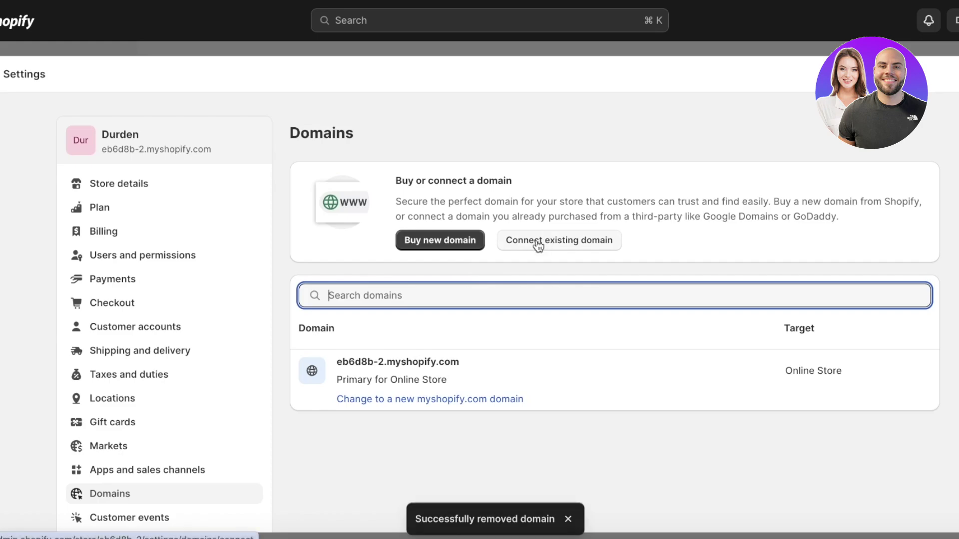
click(538, 242)
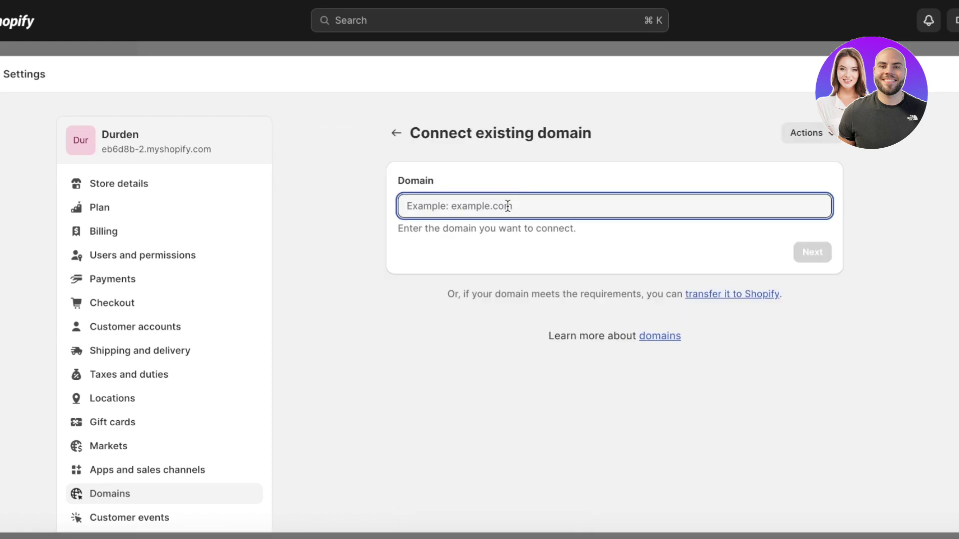
text(durden.store)
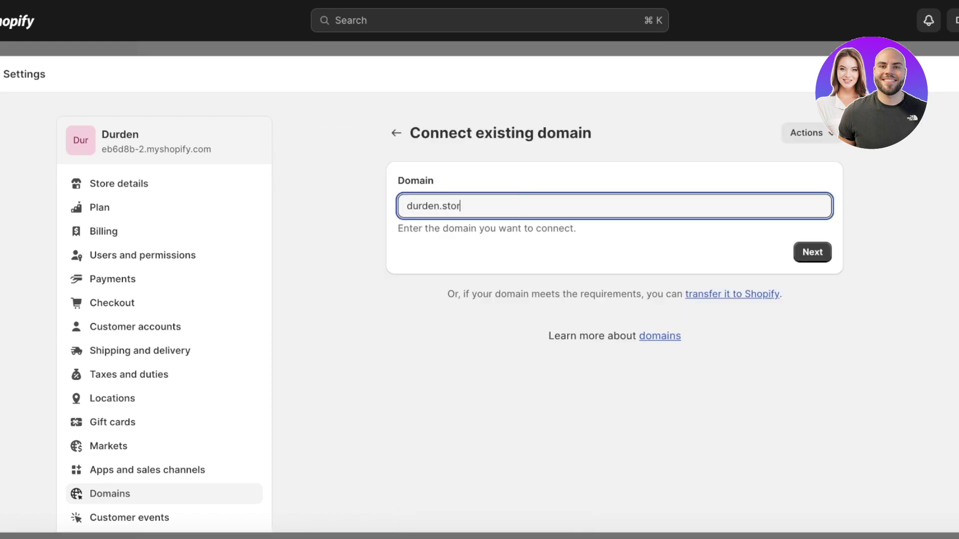
key(Return)
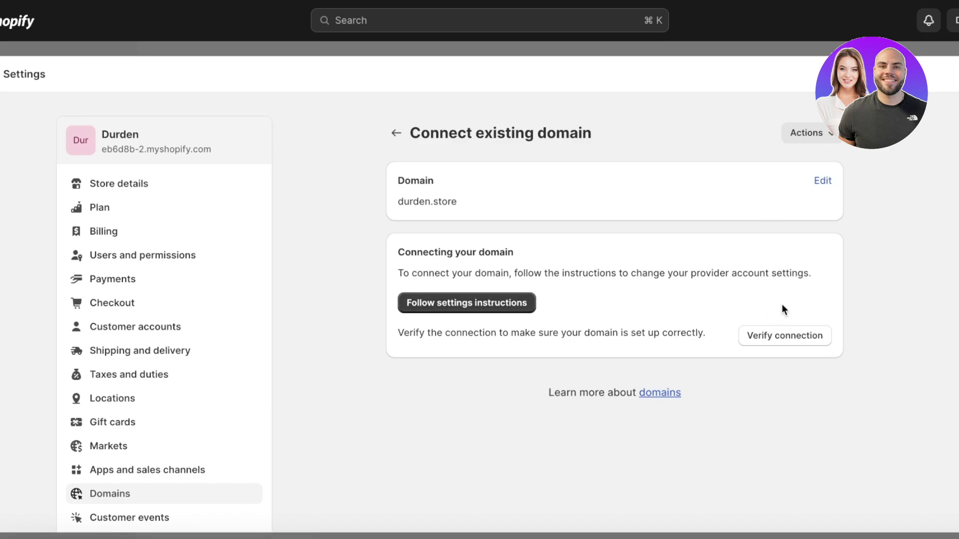
Check the additional actions for connecting durden.store and open its settings instructions.
click(821, 134)
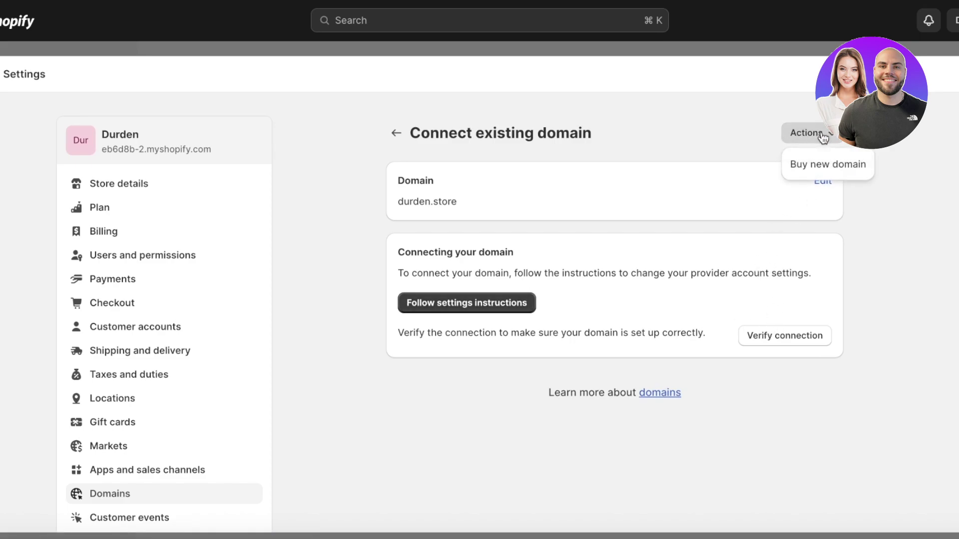
click(333, 266)
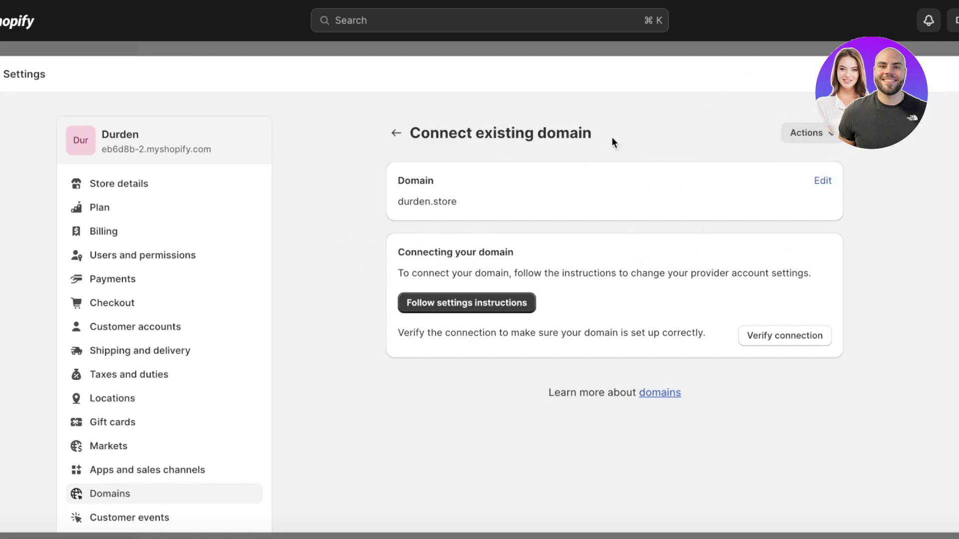
click(494, 301)
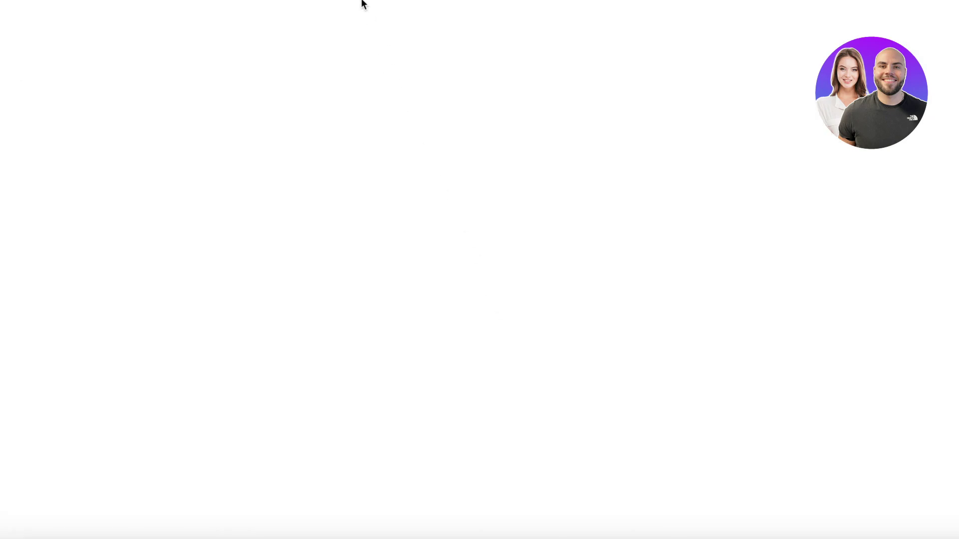
Read Shopify's help instructions for transferring a domain, including the transfer steps, approval, timing and data consent sections.
scroll(231, 269, down, 20)
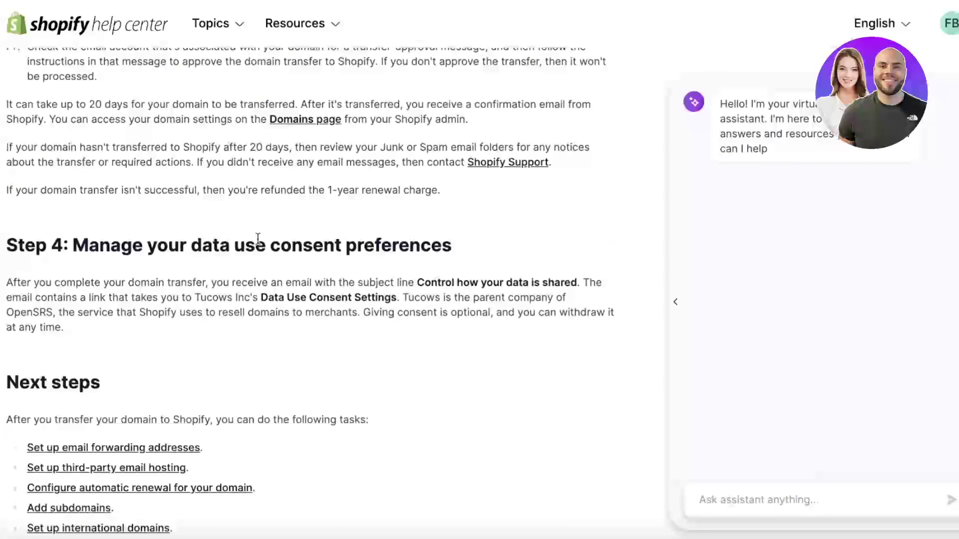
scroll(278, 290, down, 3)
scroll(278, 292, up, 13)
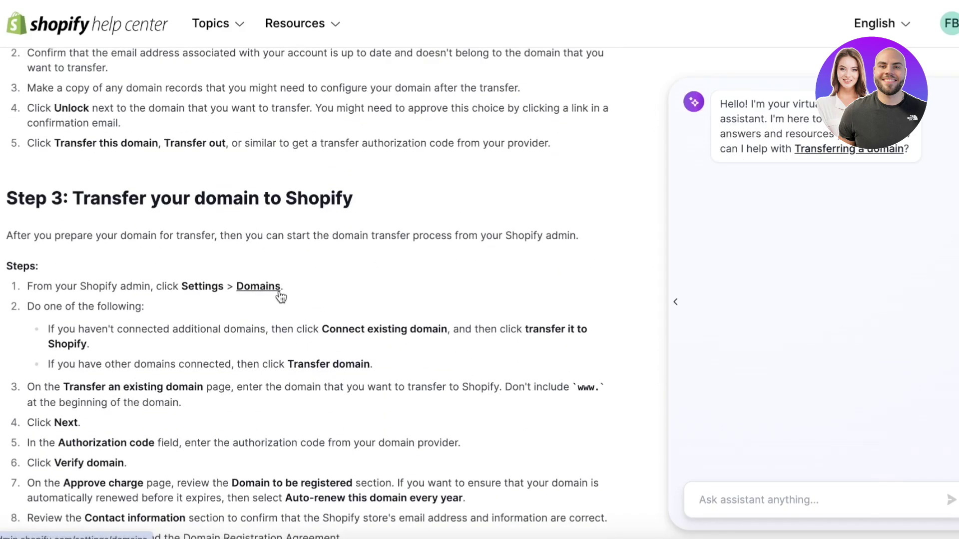
scroll(278, 297, down, 4)
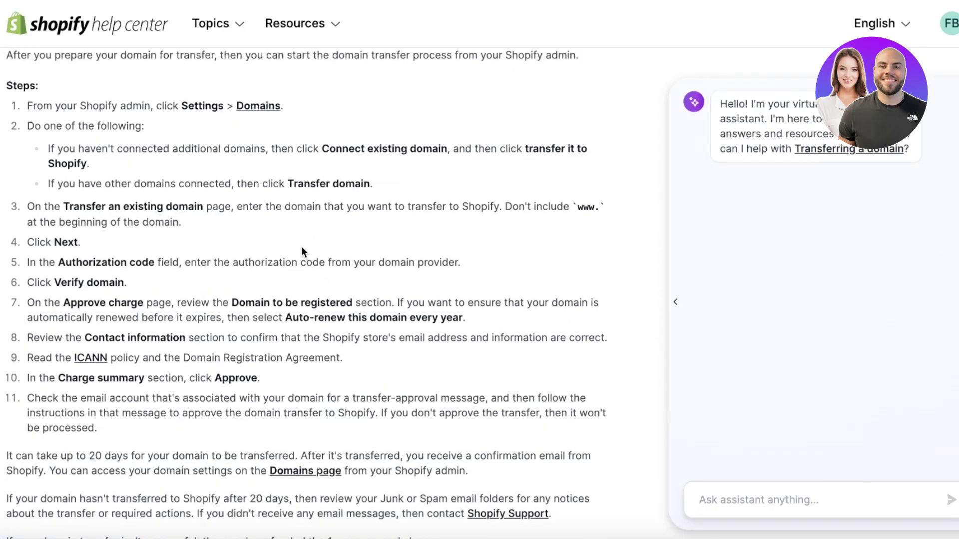
scroll(184, 278, up, 1)
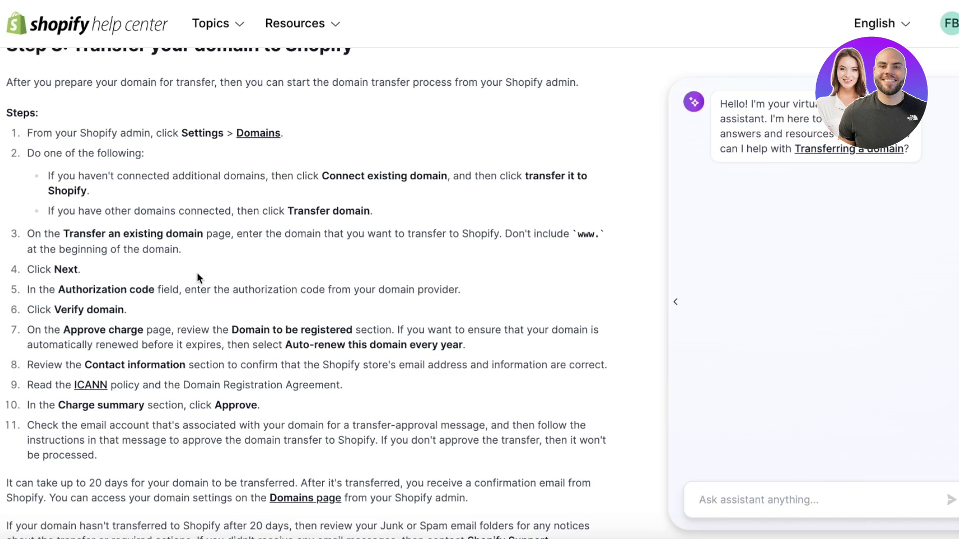
scroll(509, 272, down, 1)
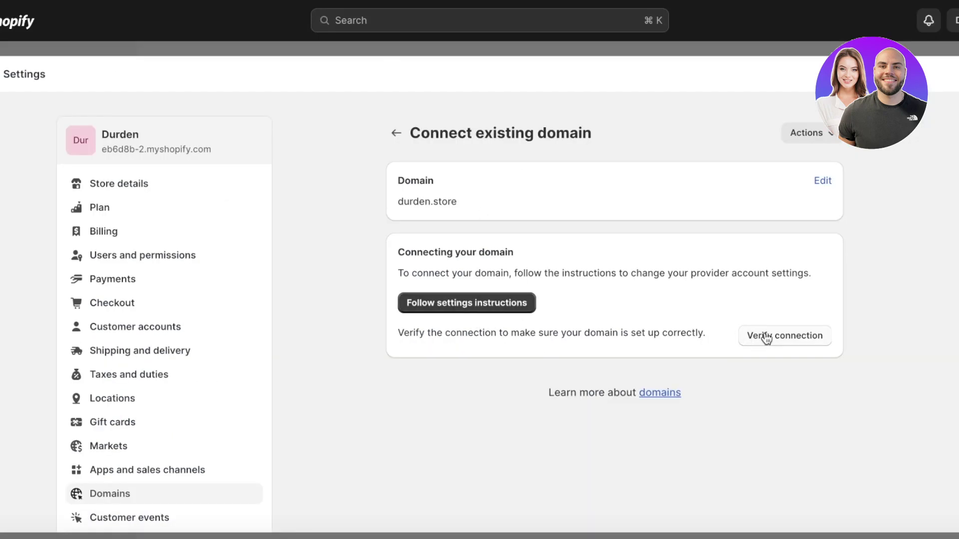
Switch to the Shopify admin, verify the durden.store connection, and review the required A record and CNAME values.
click(766, 339)
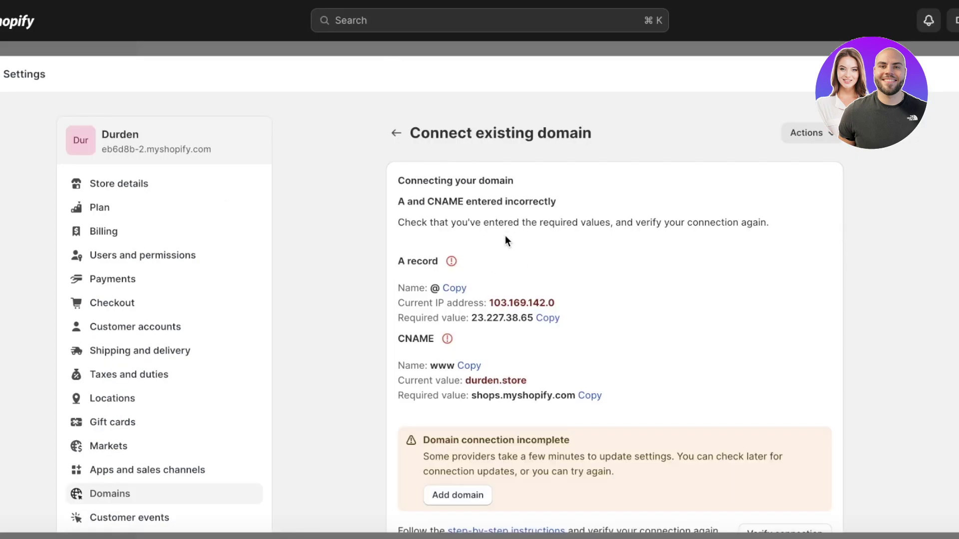
scroll(504, 235, down, 1)
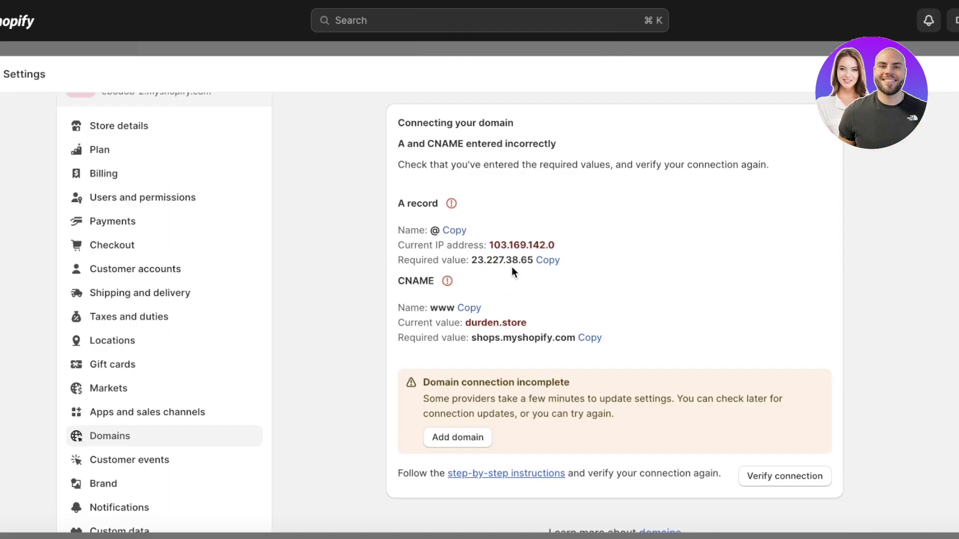
Try to save a GoDaddy hostname for durden.store with Shopify's required IP address 23.227.38.65, using @ and www as the host.
click(453, 230)
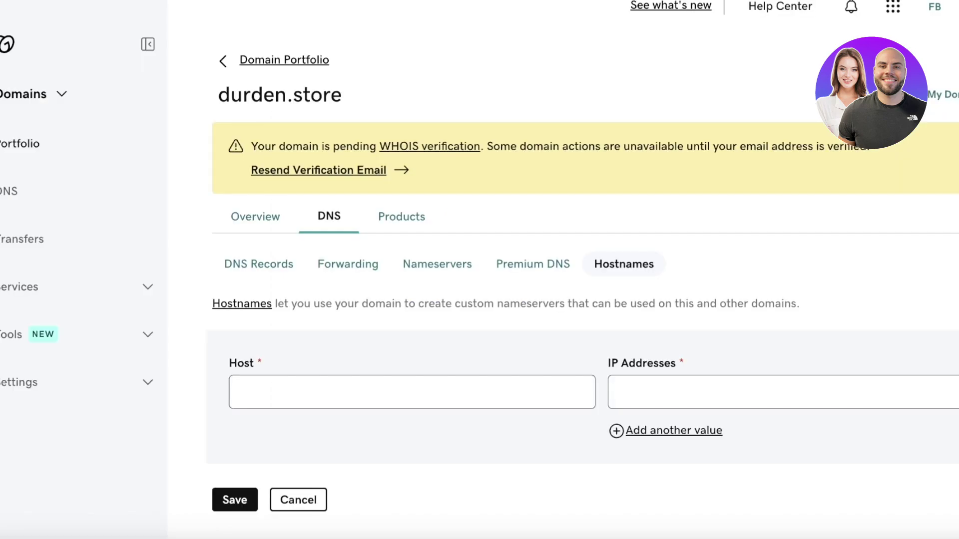
right_click(400, 391)
click(440, 430)
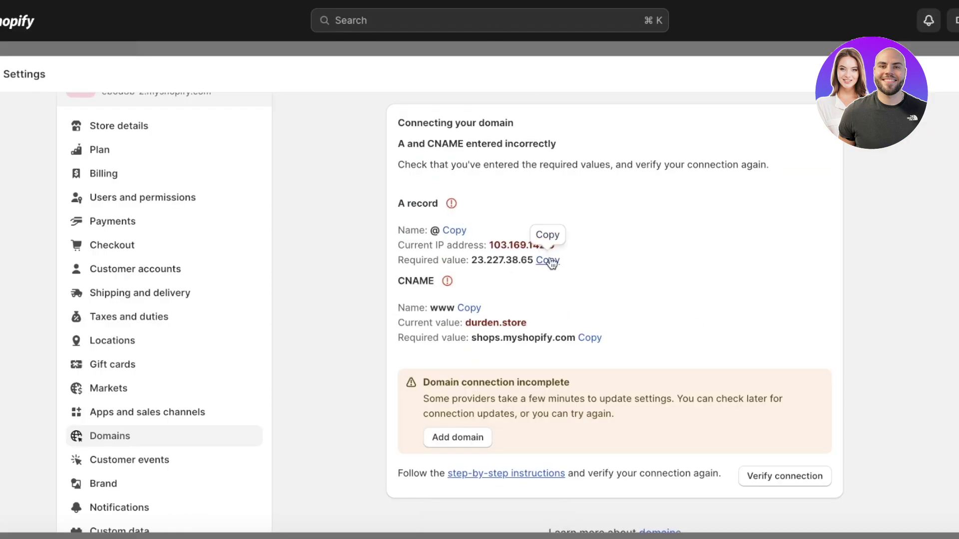
click(549, 260)
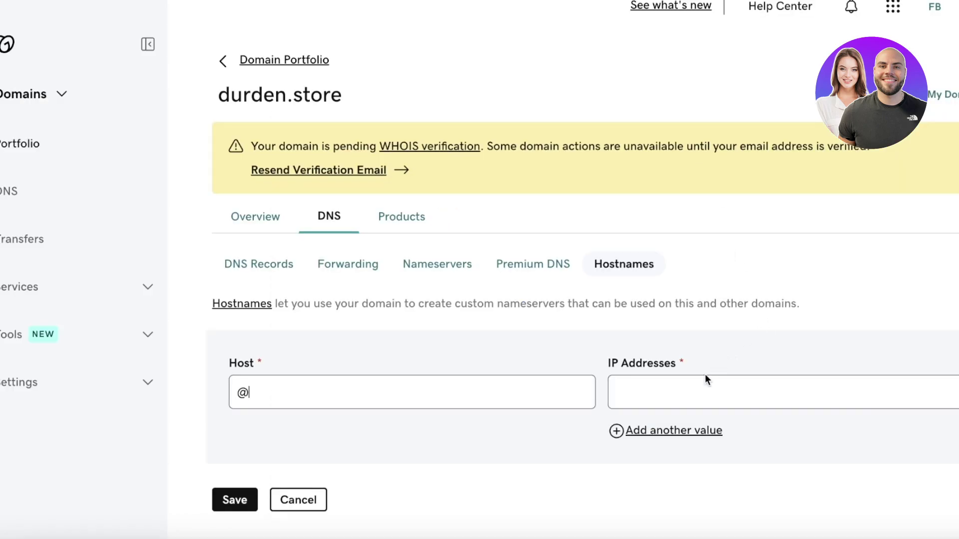
click(704, 375)
key(ctrl+v)
click(235, 500)
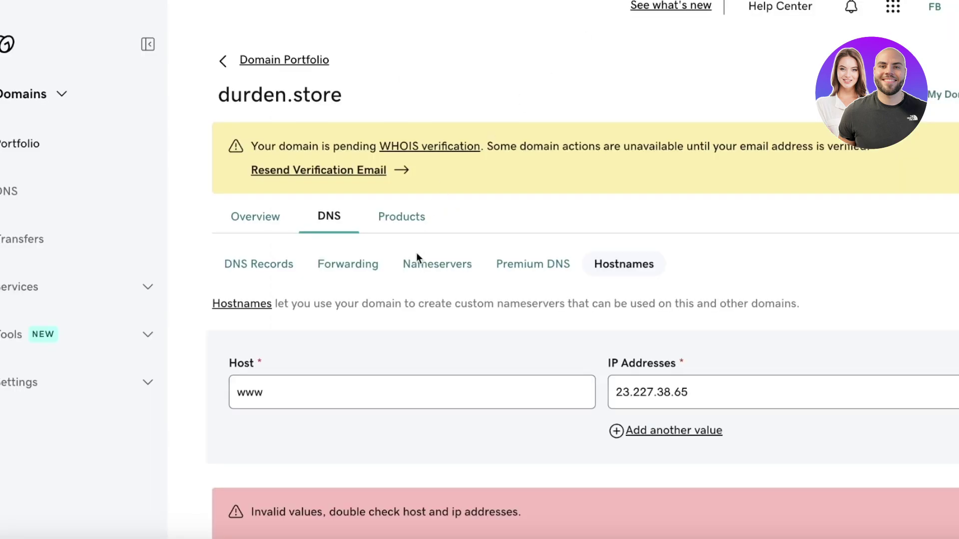
Check durden.store's nameservers, return to the GoDaddy account overview, and look through its products and services.
click(437, 299)
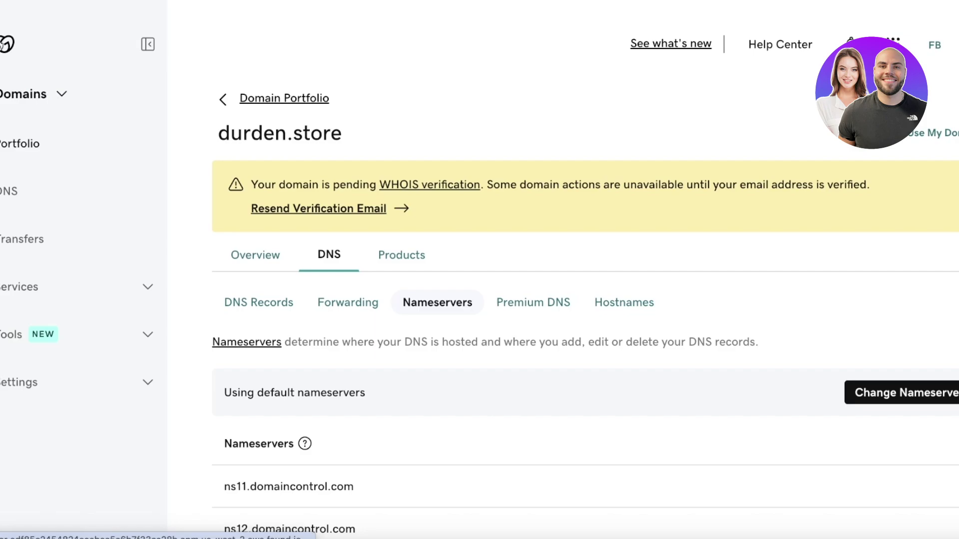
click(4, 45)
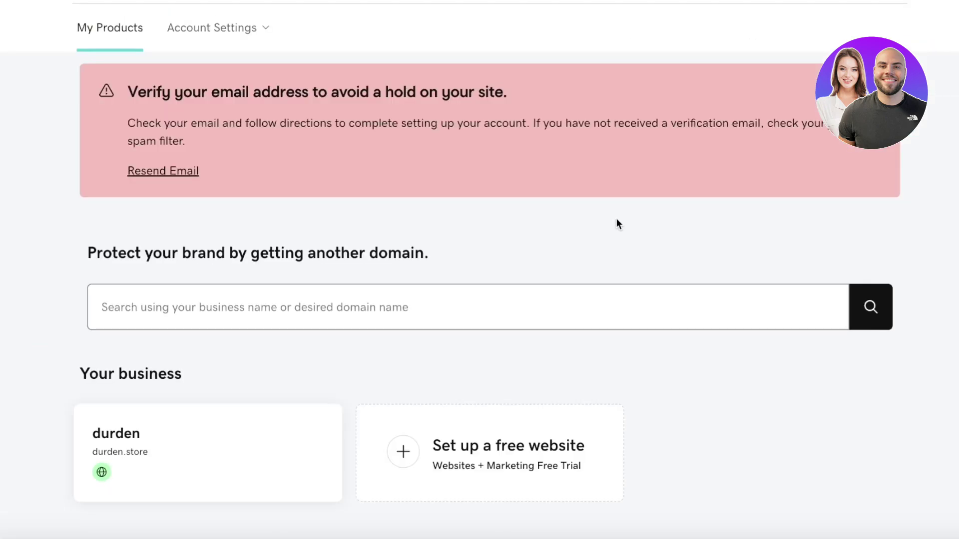
scroll(595, 222, down, 5)
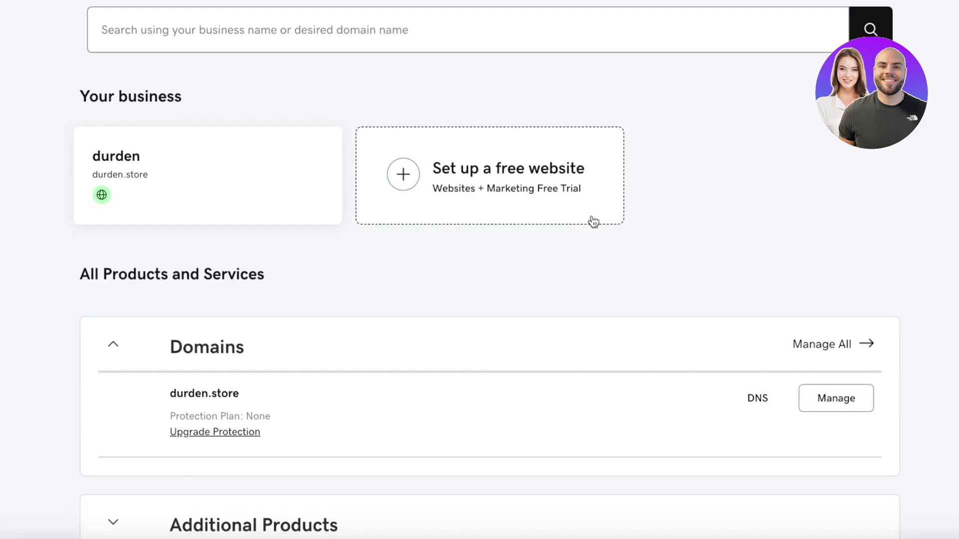
scroll(593, 222, up, 6)
scroll(571, 278, down, 7)
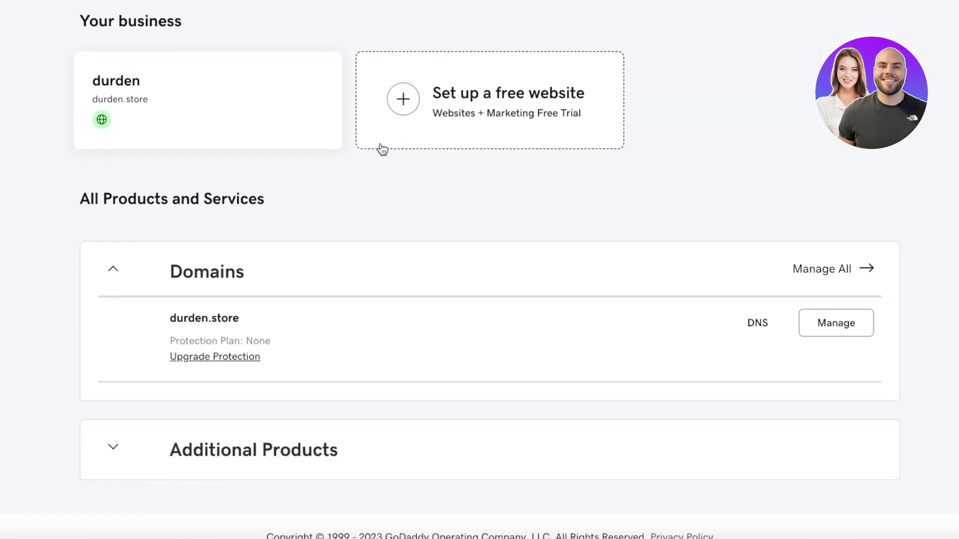
scroll(363, 173, up, 3)
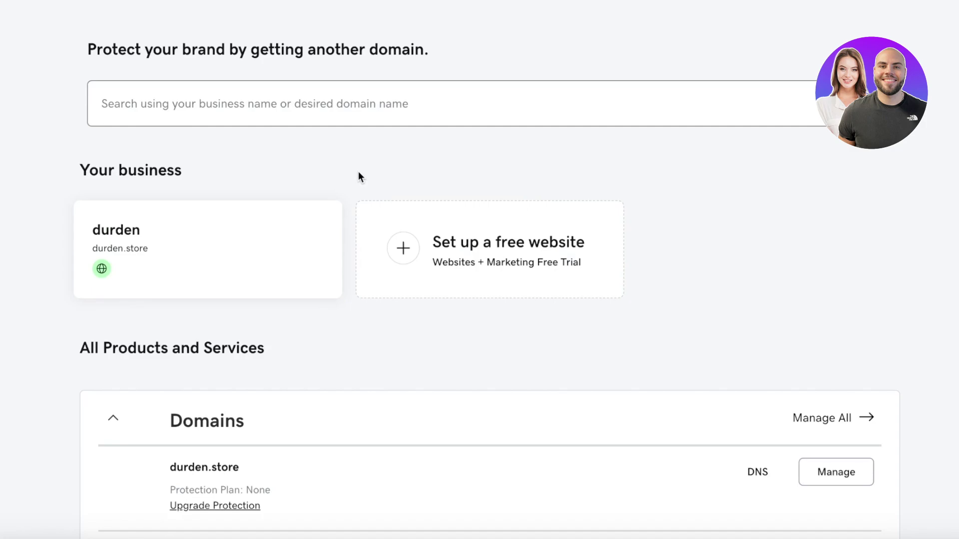